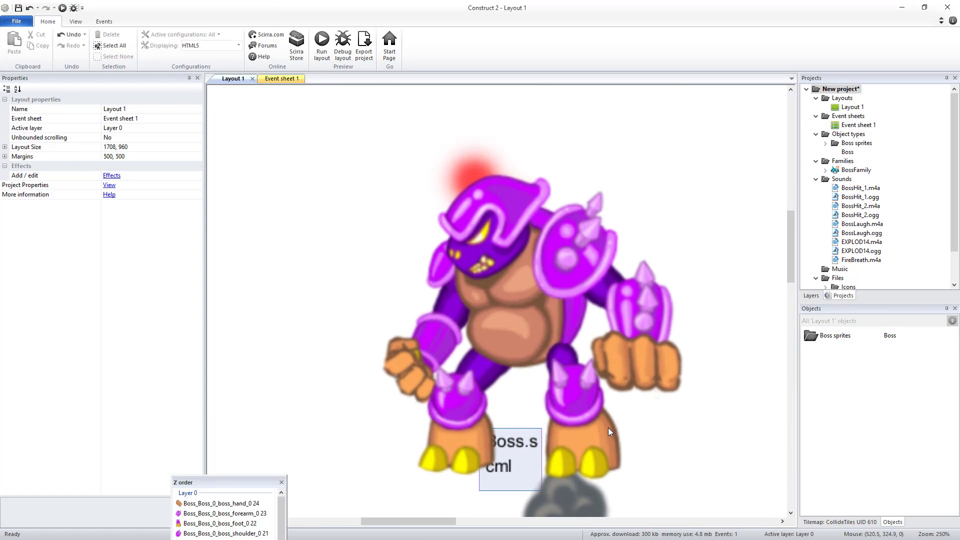
Step: In Spriter, inspect the boss's body, foot and rotated hand sprites in the Boss sprites folder
{"action": "middle_click_drag", "start_coordinate": [608, 427], "coordinate": [515, 387]}
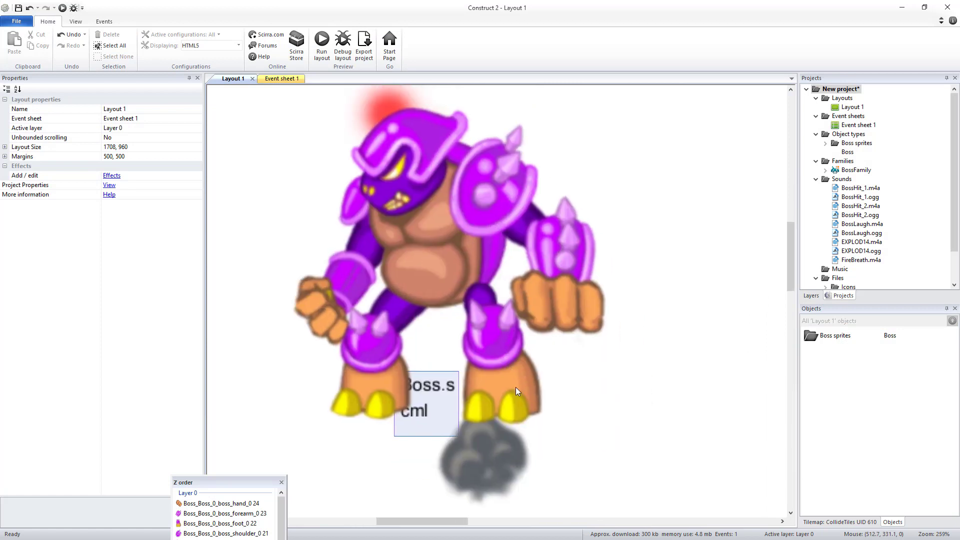
{"action": "left_click", "coordinate": [826, 143]}
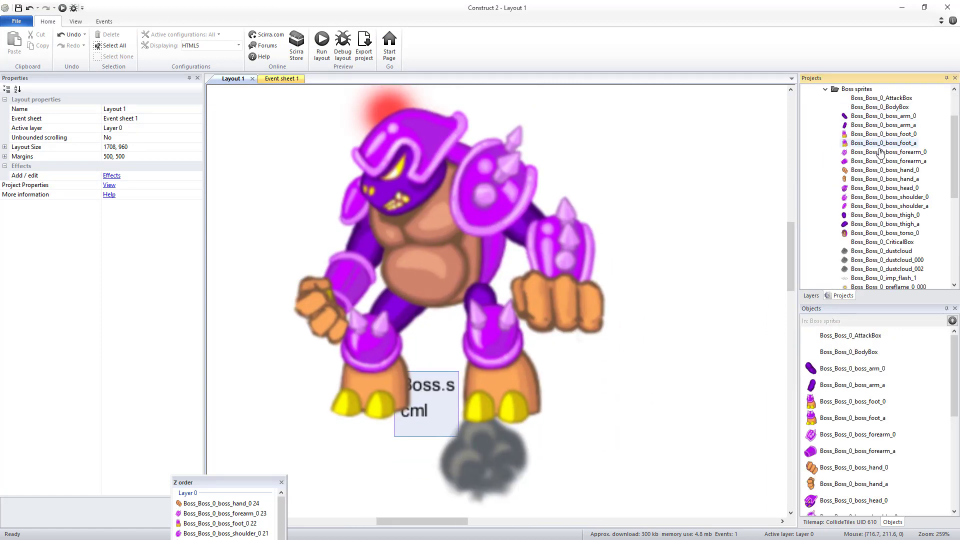
{"action": "left_click", "coordinate": [429, 245]}
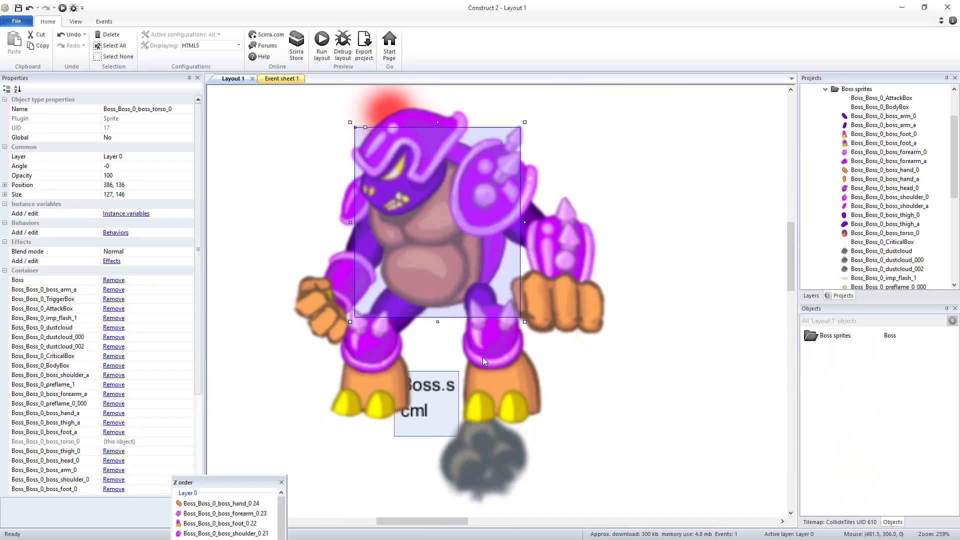
{"action": "left_click", "coordinate": [482, 357]}
{"action": "left_click", "coordinate": [570, 291]}
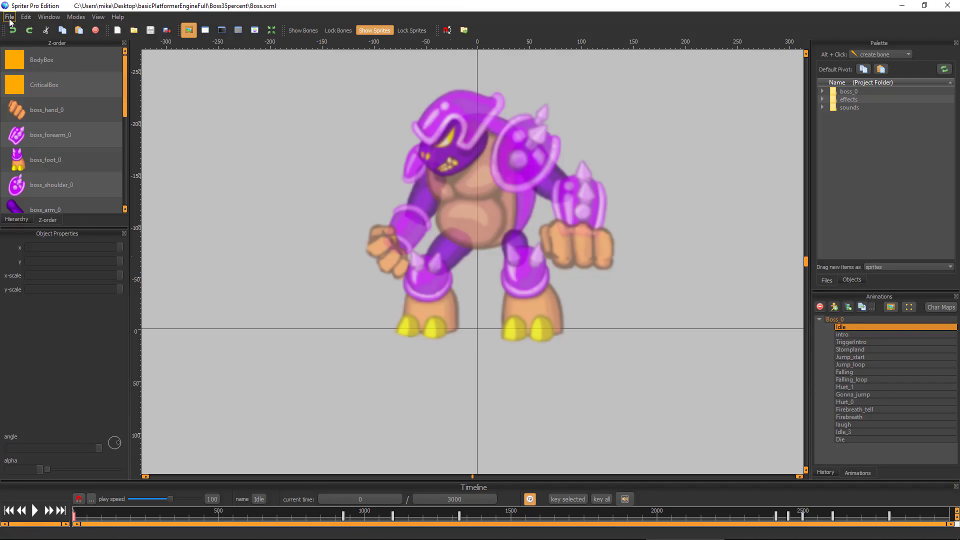
Step: Save the Spriter project as Boss.scml, overwriting the existing file
{"action": "left_click", "coordinate": [10, 17]}
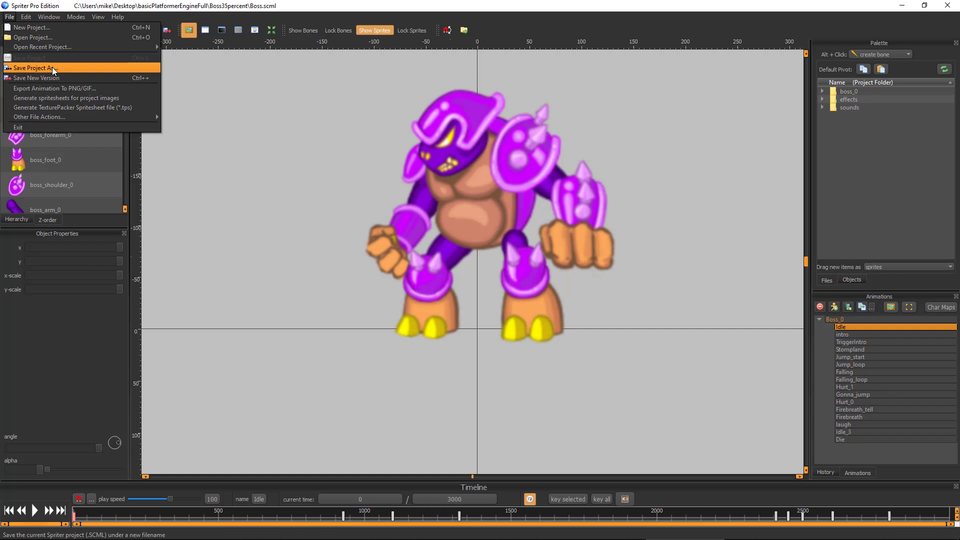
{"action": "left_click", "coordinate": [52, 67]}
{"action": "left_click", "coordinate": [392, 264]}
{"action": "left_click", "coordinate": [500, 278]}
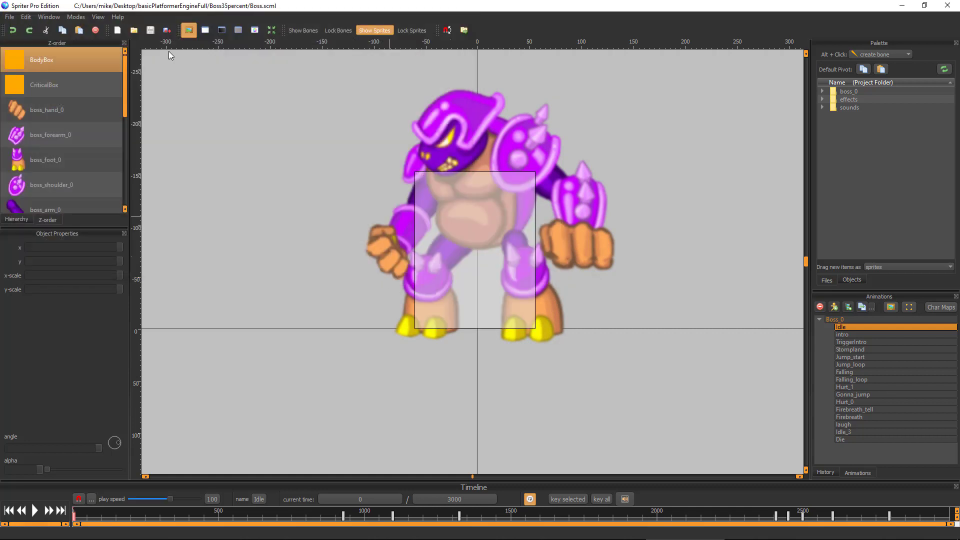
{"action": "left_click", "coordinate": [10, 16]}
{"action": "left_click", "coordinate": [58, 67]}
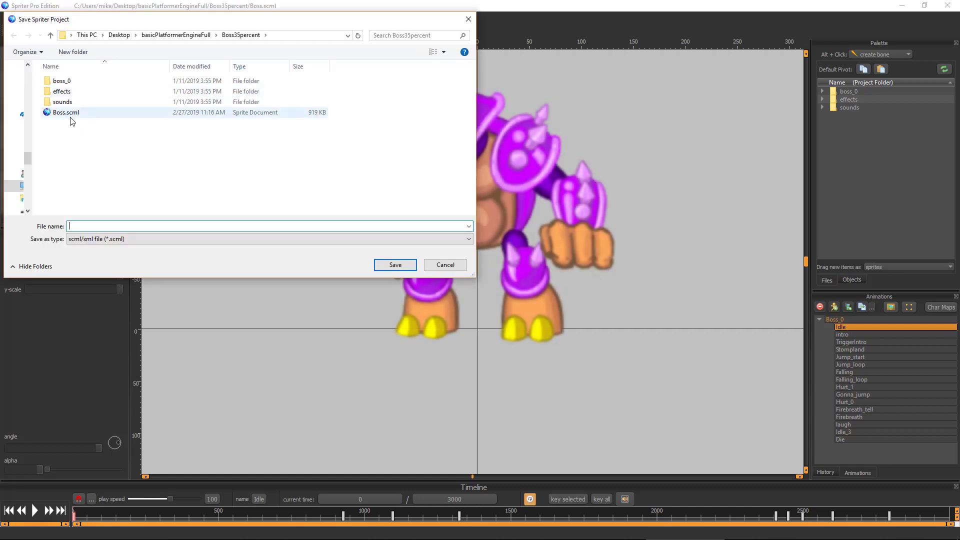
{"action": "left_click", "coordinate": [66, 113]}
{"action": "left_click", "coordinate": [89, 239]}
{"action": "left_click", "coordinate": [92, 254]}
Step: Drop Boss.scon into the layout to update the Boss animation, with its initialisation event on Event sheet 1
{"action": "left_click", "coordinate": [395, 265]}
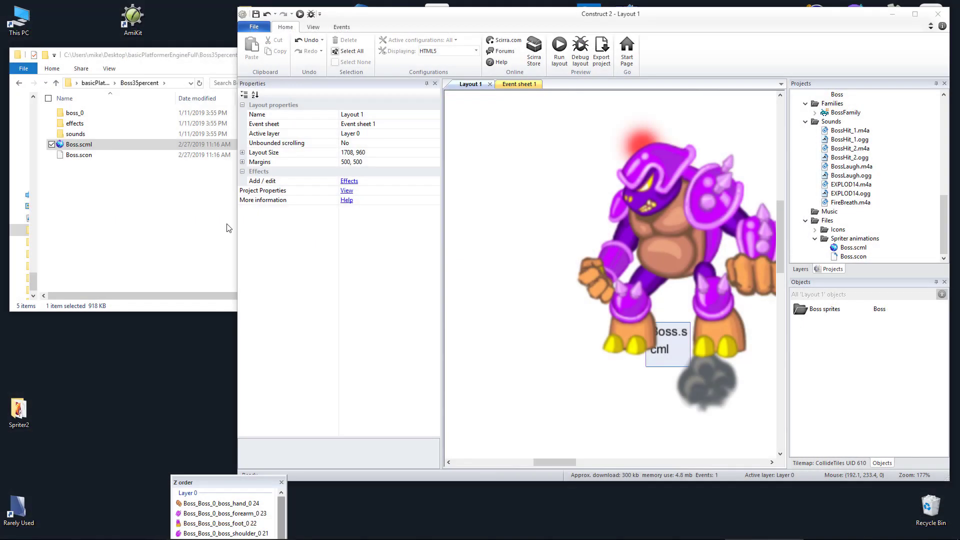
{"action": "left_click", "coordinate": [80, 156]}
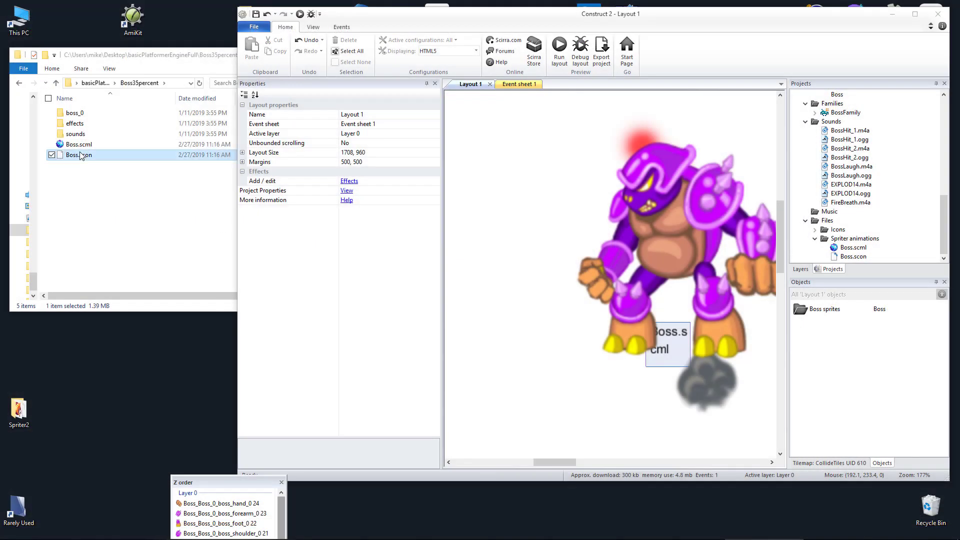
{"action": "left_click_drag", "start_coordinate": [80, 155], "coordinate": [585, 241]}
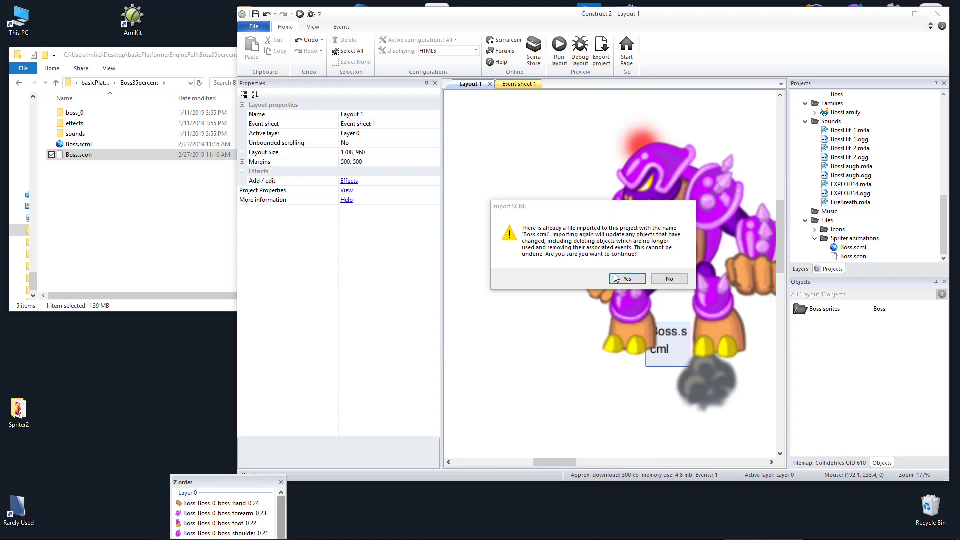
{"action": "left_click", "coordinate": [617, 278]}
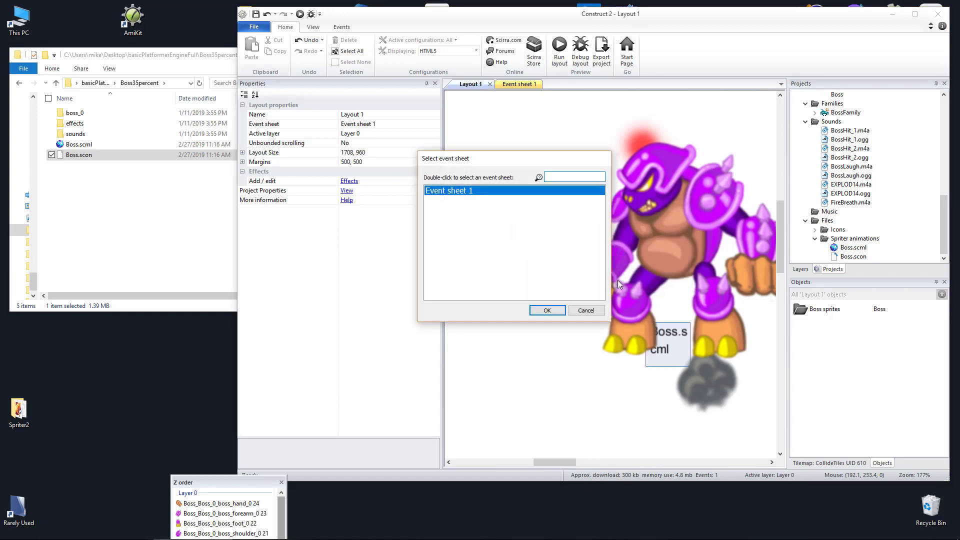
{"action": "left_click", "coordinate": [546, 312]}
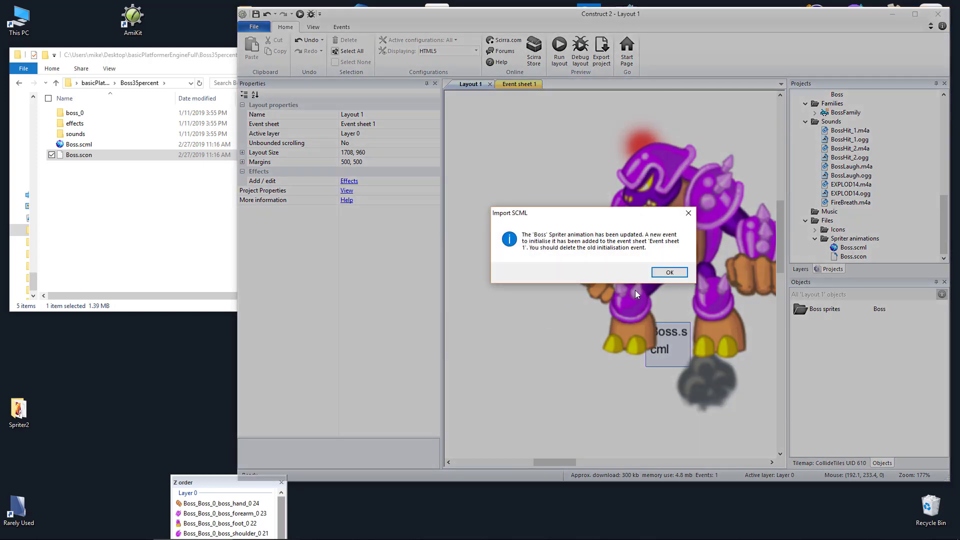
{"action": "left_click", "coordinate": [670, 274]}
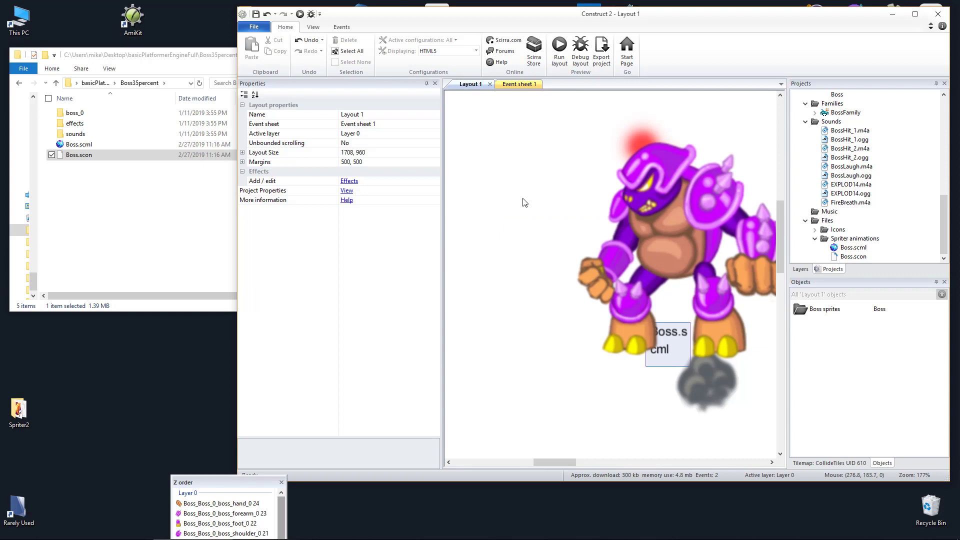
Step: Delete the old Boss On initialised event from Event sheet 1
{"action": "left_click", "coordinate": [520, 84]}
{"action": "scroll", "coordinate": [557, 242], "scroll_direction": "down", "scroll_amount": 3}
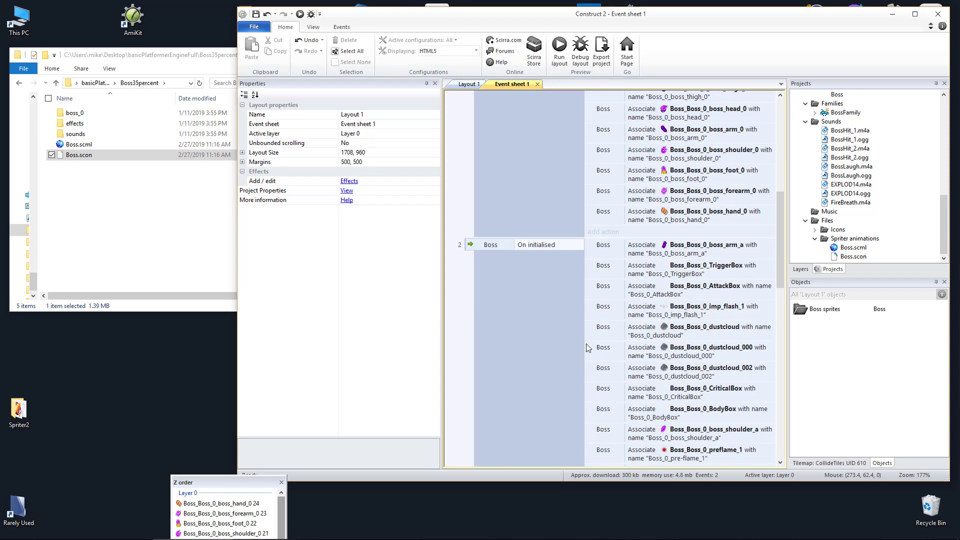
{"action": "left_click_drag", "start_coordinate": [781, 274], "coordinate": [761, 125]}
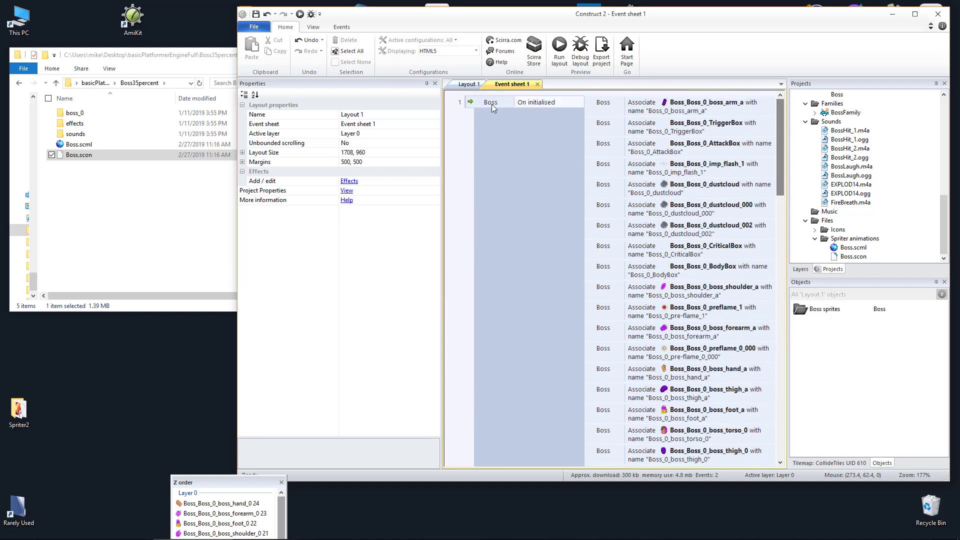
{"action": "left_click", "coordinate": [470, 104]}
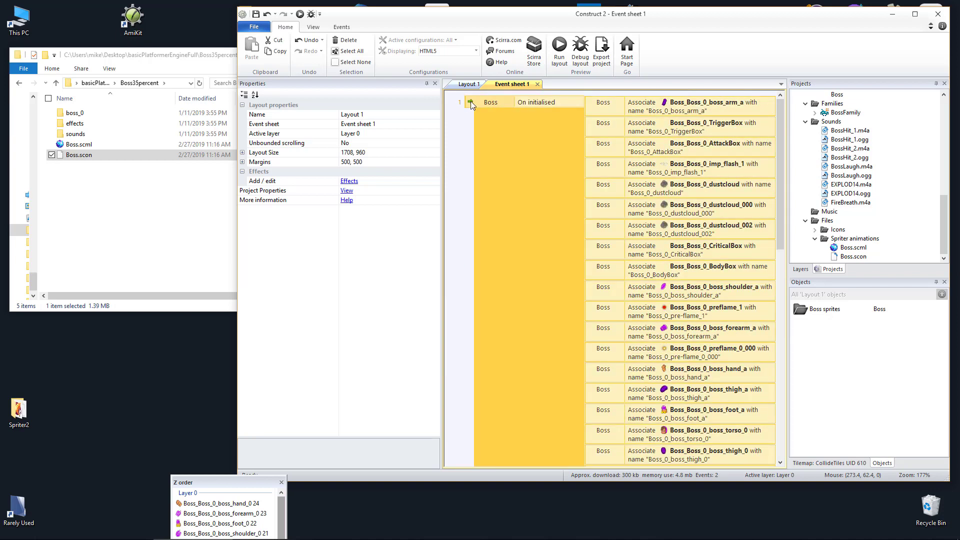
{"action": "scroll", "coordinate": [782, 203], "scroll_direction": "down", "scroll_amount": 5}
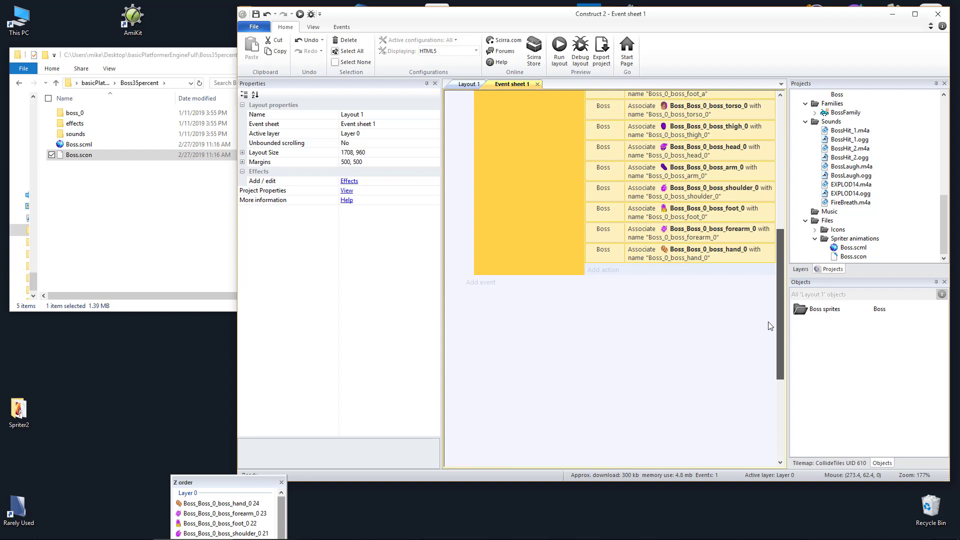
{"action": "scroll", "coordinate": [768, 326], "scroll_direction": "up", "scroll_amount": 5}
{"action": "left_click", "coordinate": [465, 159]}
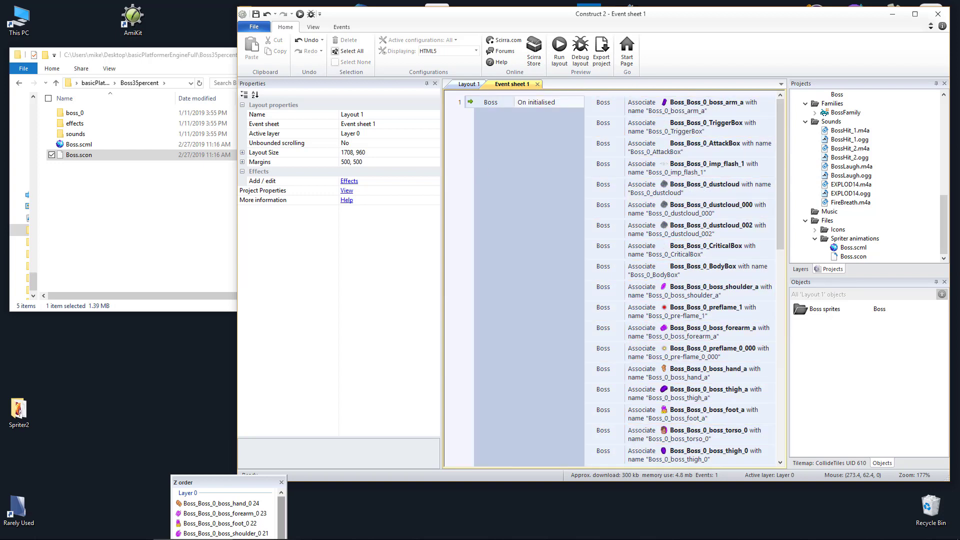
{"action": "left_click", "coordinate": [552, 250]}
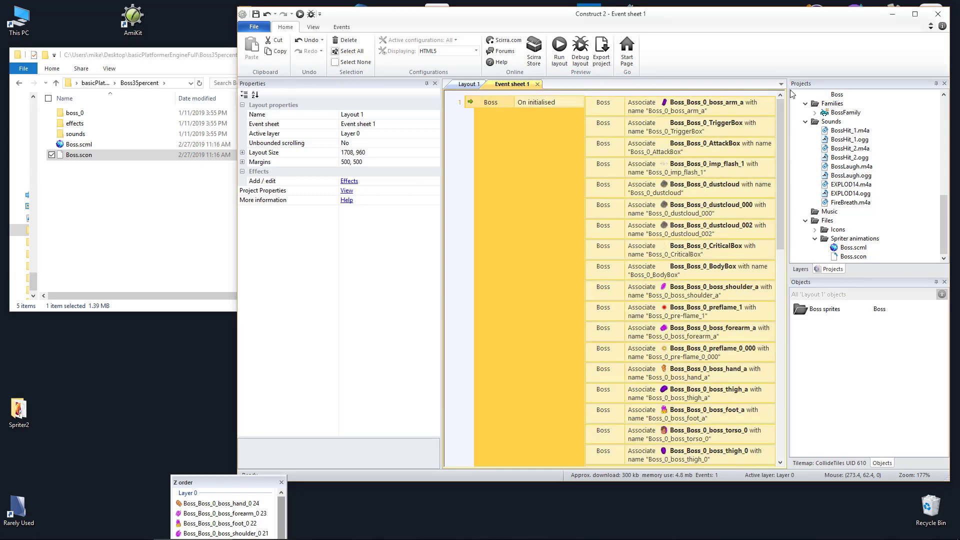
Step: Maximize Construct 2 and preview Layout 1
{"action": "left_click", "coordinate": [914, 14]}
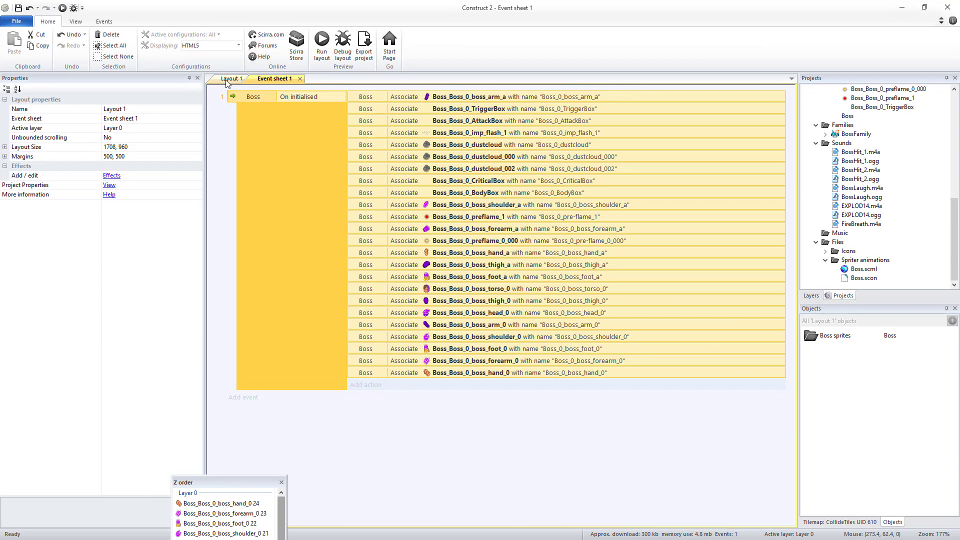
{"action": "left_click", "coordinate": [231, 78]}
{"action": "left_click", "coordinate": [321, 45]}
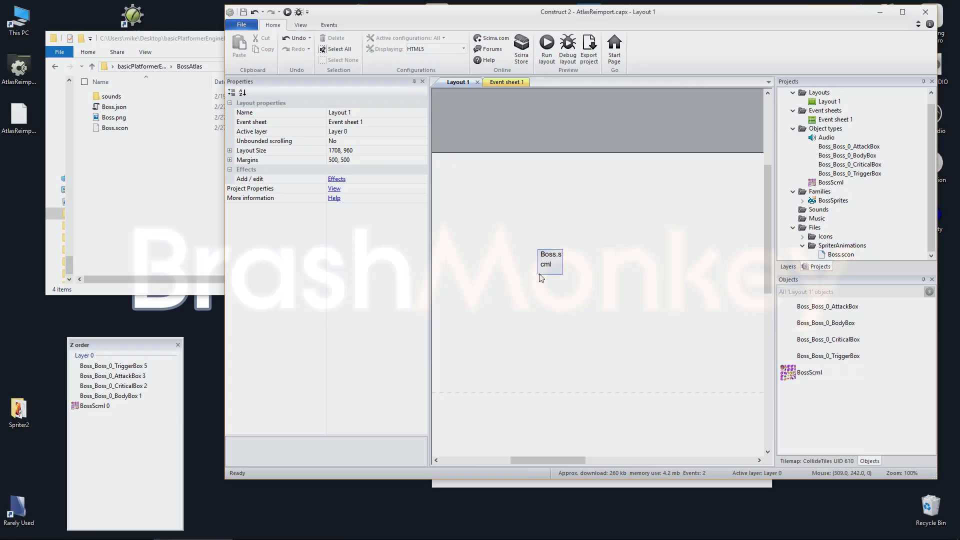
Step: Check BossScml's 447×447 atlas in the image editor, then close it
{"action": "double_click", "coordinate": [548, 320]}
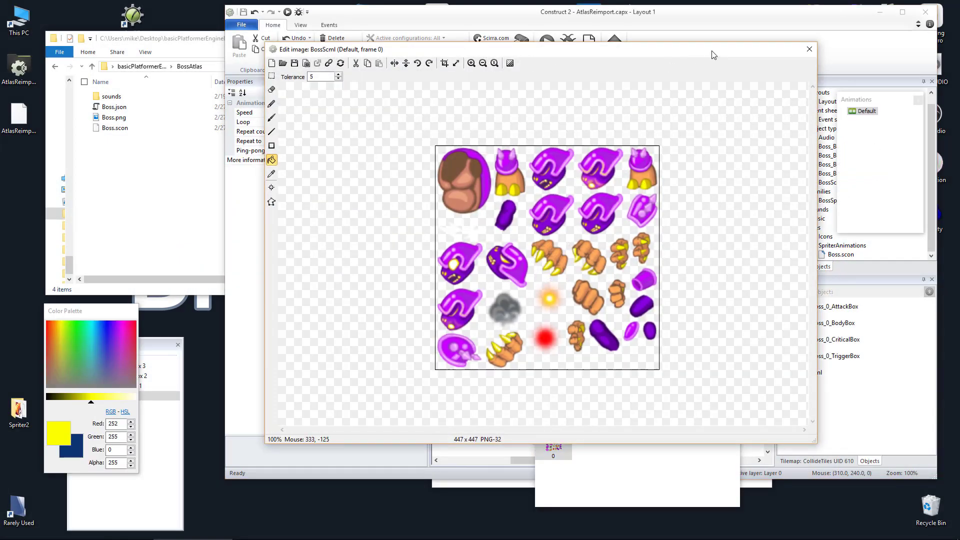
{"action": "left_click", "coordinate": [809, 49]}
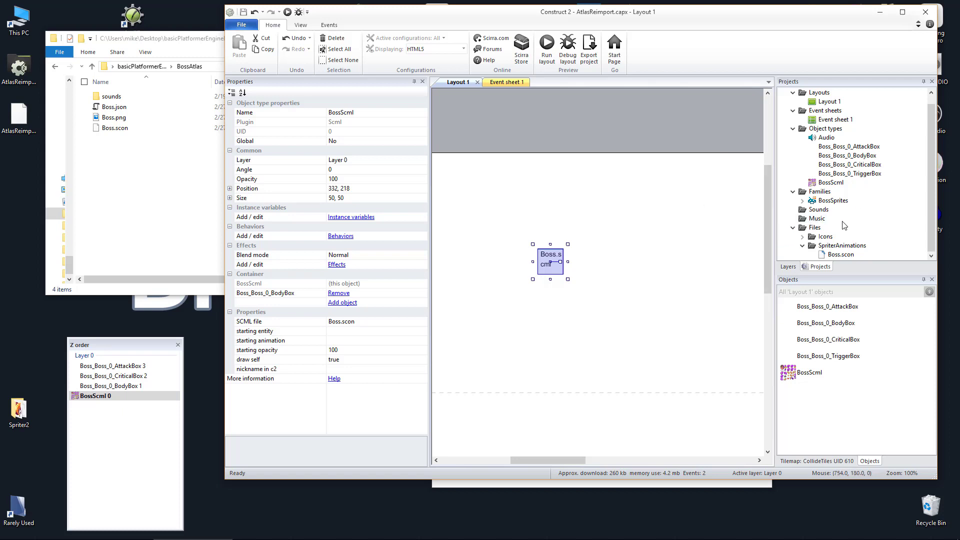
Step: Remove Boss.scon and re-import it from BossAtlas into SpriterAnimations
{"action": "left_click", "coordinate": [840, 254]}
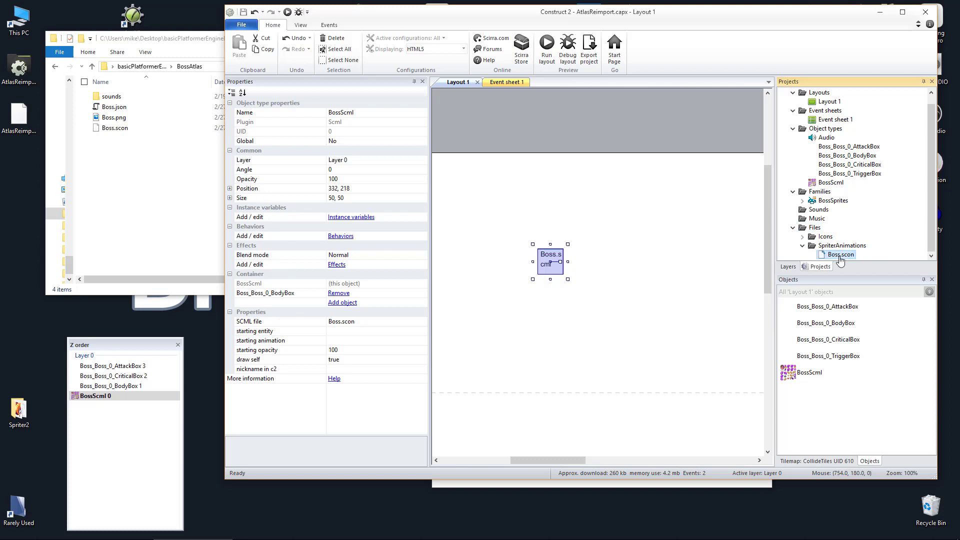
{"action": "right_click", "coordinate": [840, 260]}
{"action": "left_click", "coordinate": [861, 286]}
{"action": "right_click", "coordinate": [840, 255]}
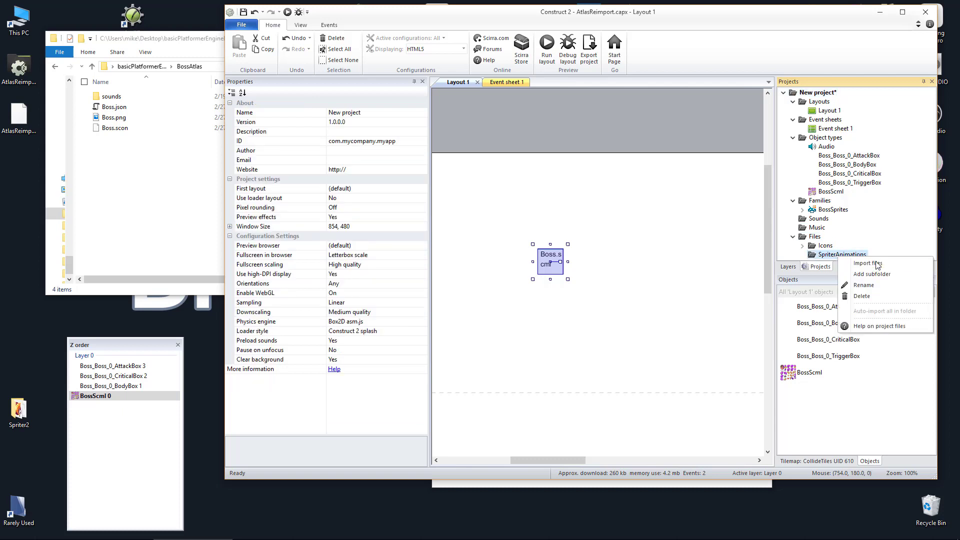
{"action": "left_click", "coordinate": [868, 263]}
{"action": "double_click", "coordinate": [489, 100]}
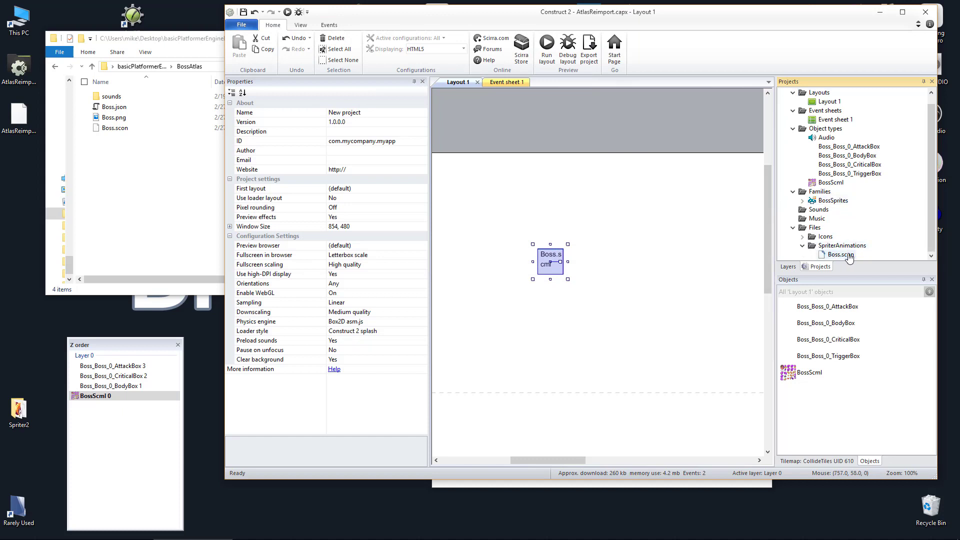
Step: Preview the layout running in the browser
{"action": "left_click", "coordinate": [693, 326]}
{"action": "left_click", "coordinate": [507, 82]}
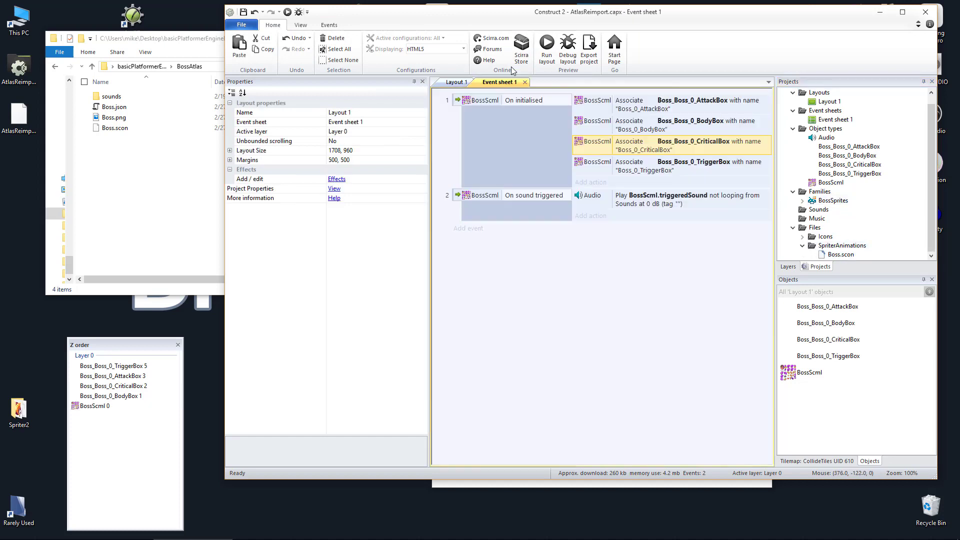
{"action": "left_click", "coordinate": [548, 49]}
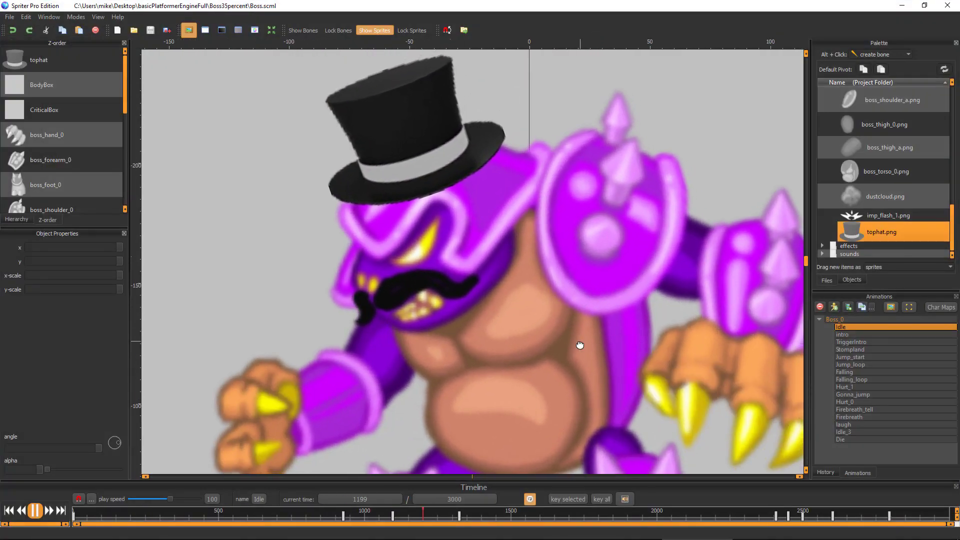
Step: In Spriter, pack the images into a spritesheet, overwriting Boss.png
{"action": "left_click", "coordinate": [9, 16]}
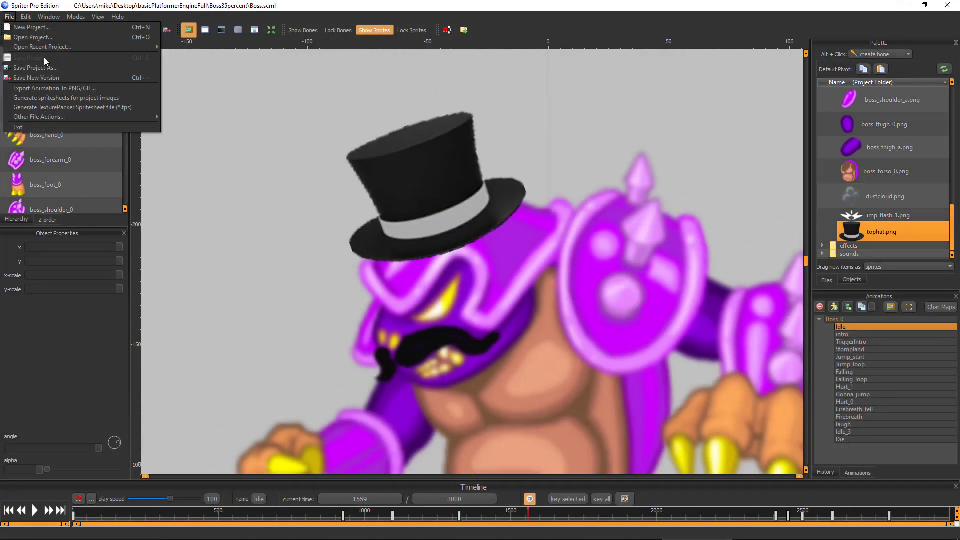
{"action": "left_click", "coordinate": [42, 95]}
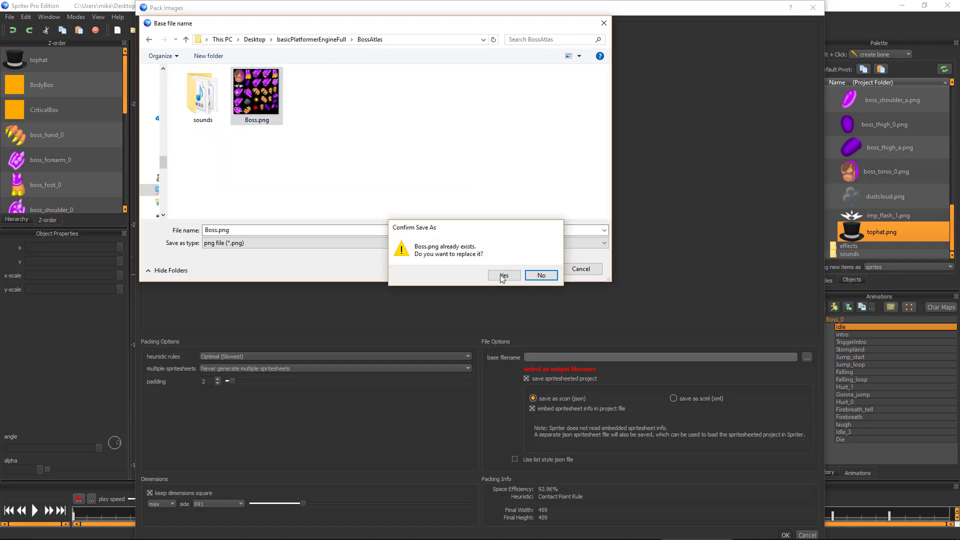
{"action": "left_click", "coordinate": [520, 274]}
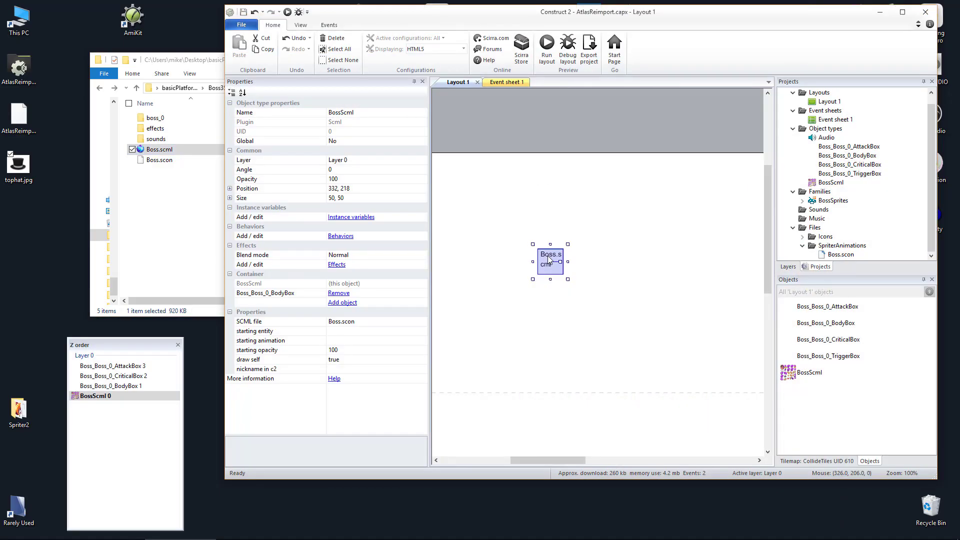
Step: Load the repacked Boss.png as BossScml's image
{"action": "double_click", "coordinate": [550, 318]}
{"action": "left_click", "coordinate": [282, 63]}
{"action": "double_click", "coordinate": [501, 195]}
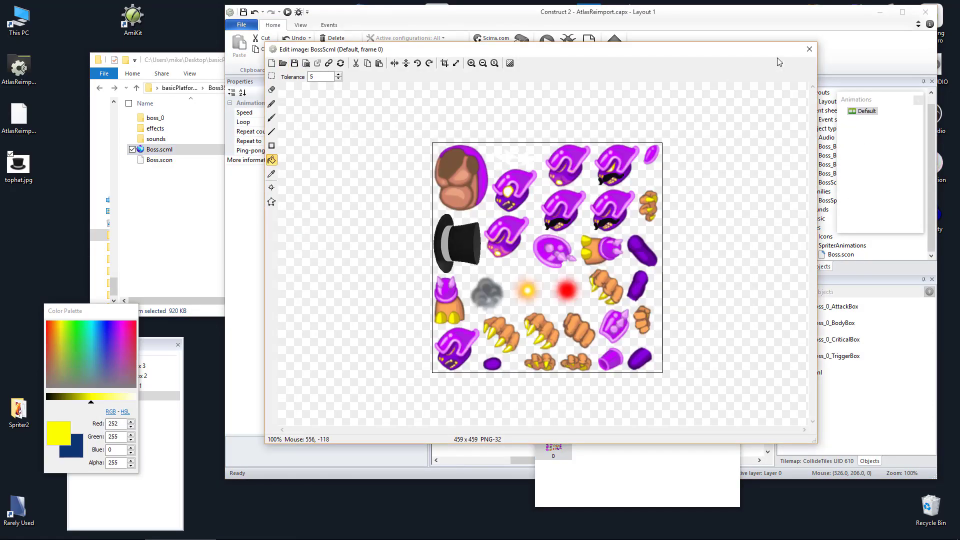
{"action": "left_click", "coordinate": [810, 49]}
Step: Replace Boss.scon in SpriterAnimations with the updated file and preview the layout
{"action": "right_click", "coordinate": [832, 255]}
{"action": "left_click", "coordinate": [850, 282]}
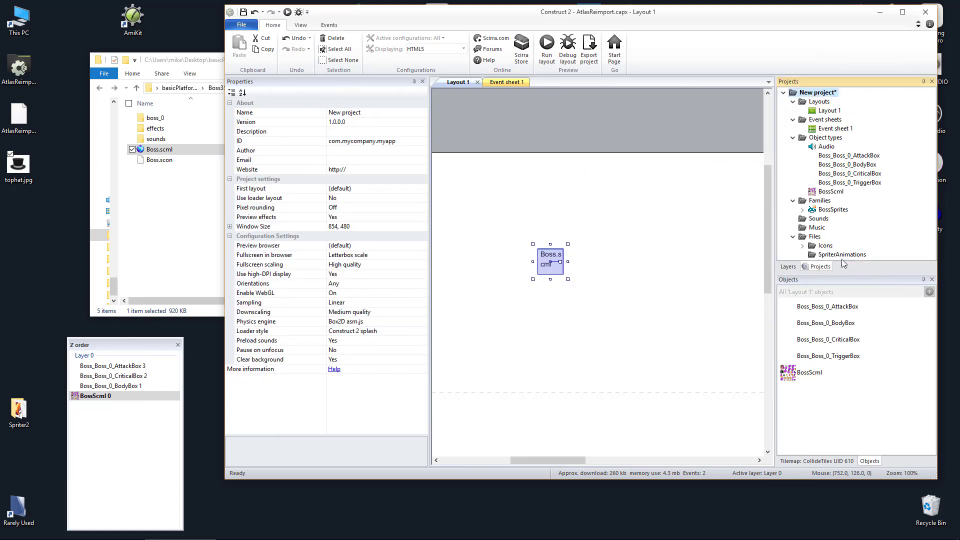
{"action": "right_click", "coordinate": [835, 254]}
{"action": "left_click", "coordinate": [861, 263]}
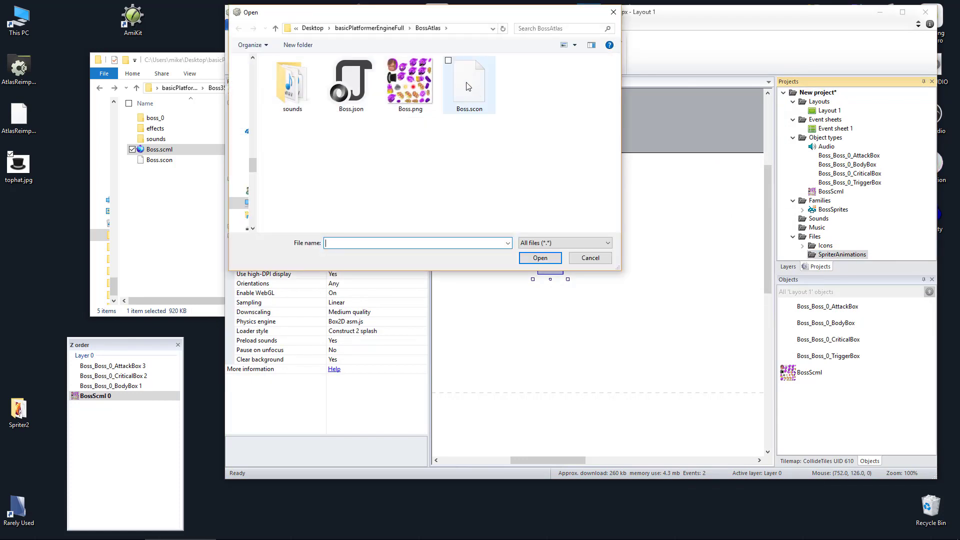
{"action": "double_click", "coordinate": [467, 138]}
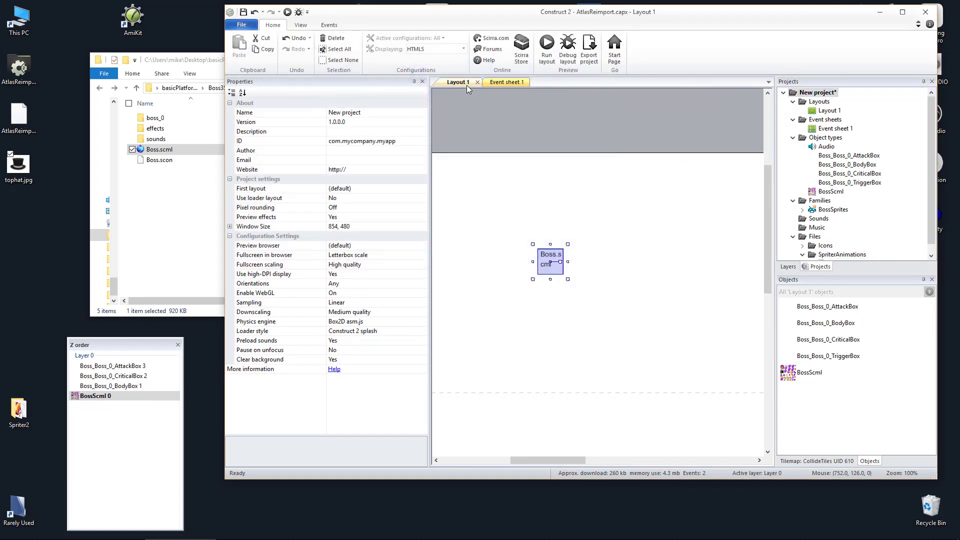
{"action": "left_click", "coordinate": [547, 50]}
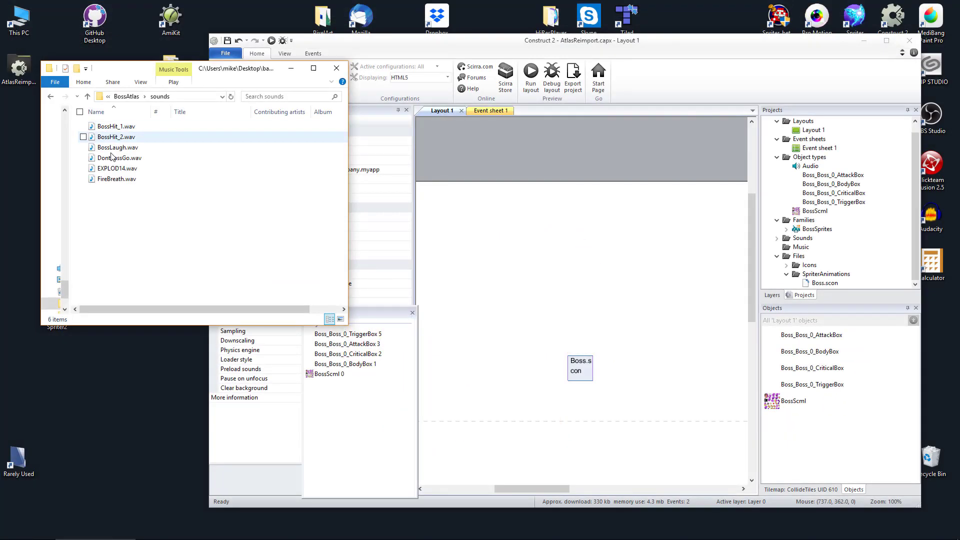
Step: Import DontPassGo.wav from the BossAtlas sounds folder into Sounds
{"action": "double_click", "coordinate": [800, 239]}
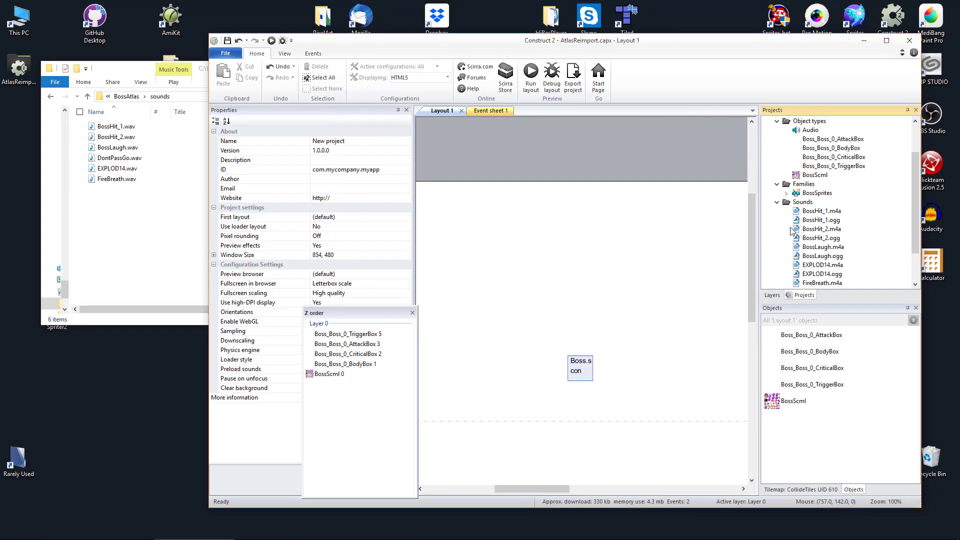
{"action": "right_click", "coordinate": [805, 177]}
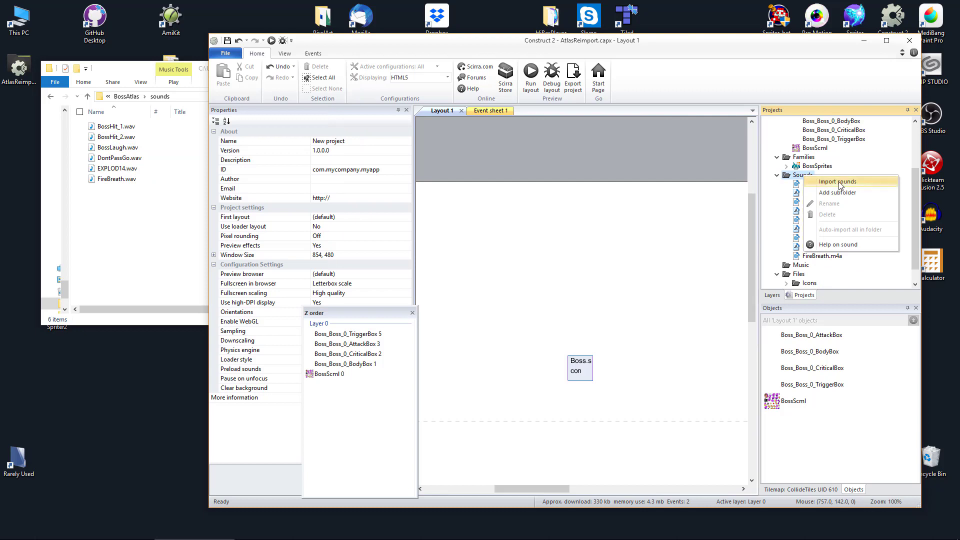
{"action": "left_click", "coordinate": [820, 183]}
{"action": "double_click", "coordinate": [294, 147]}
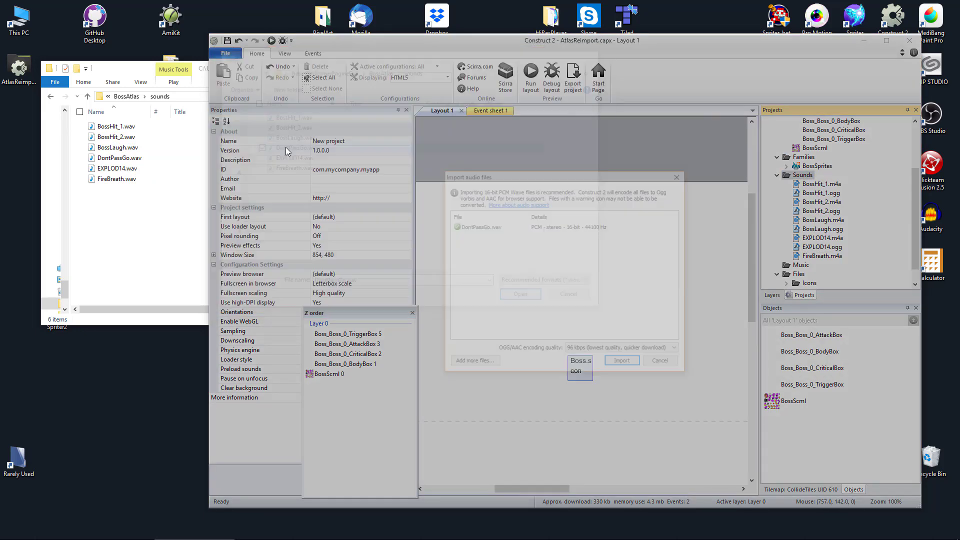
Step: Confirm the DontPassGo import, check the BodyBox in Spriter, then minimize Spriter
{"action": "left_click", "coordinate": [624, 364]}
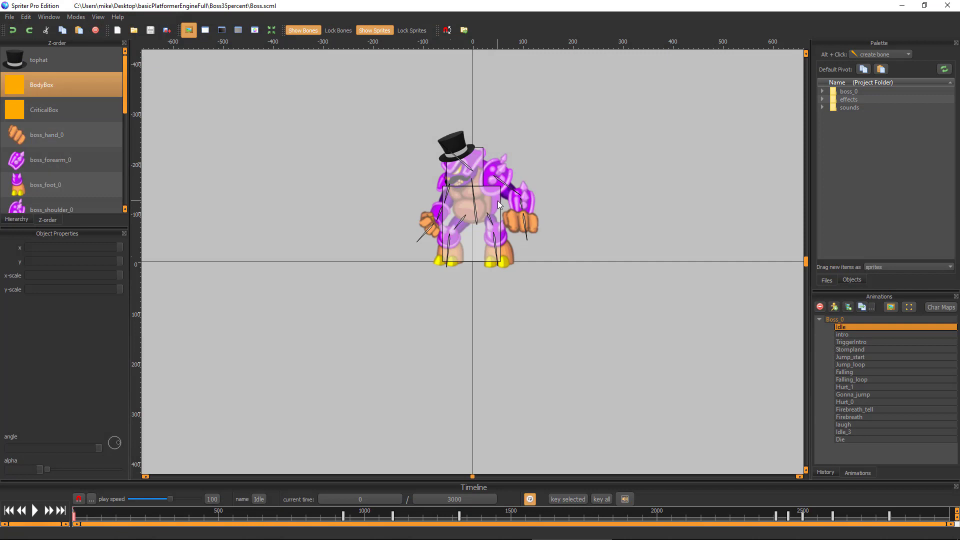
{"action": "left_click", "coordinate": [457, 193]}
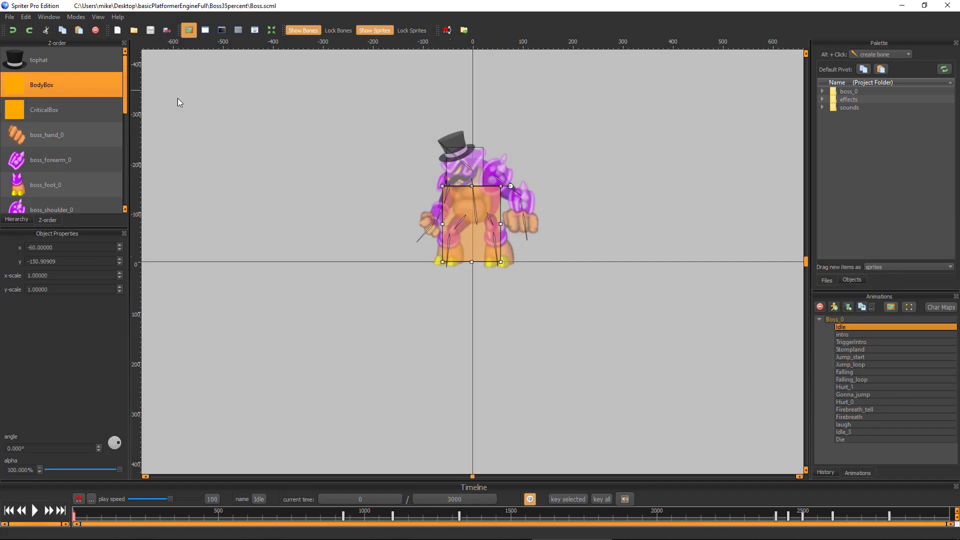
{"action": "left_click", "coordinate": [906, 8]}
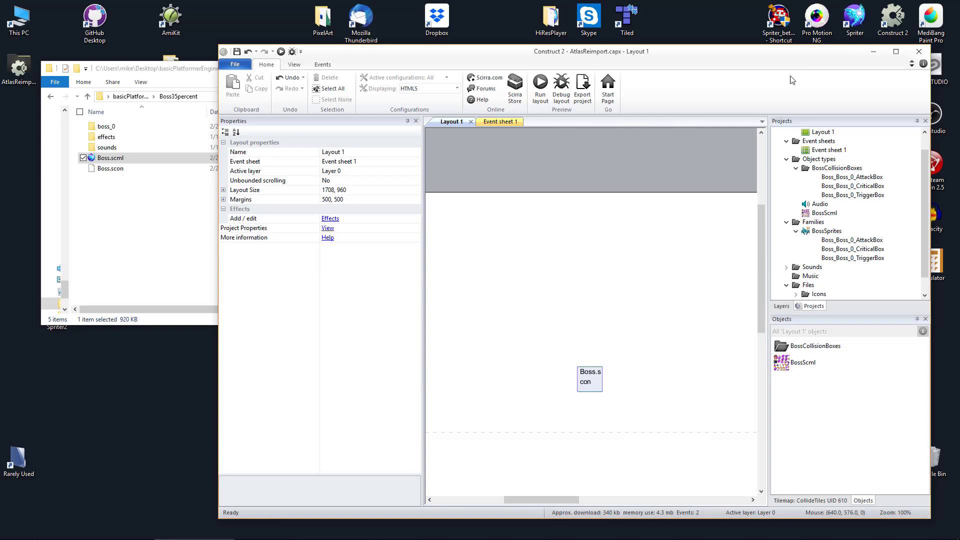
Step: Clone the AttackBox object type and rename the copy to Boss_Boss_0_BodyBox
{"action": "left_click", "coordinate": [837, 178]}
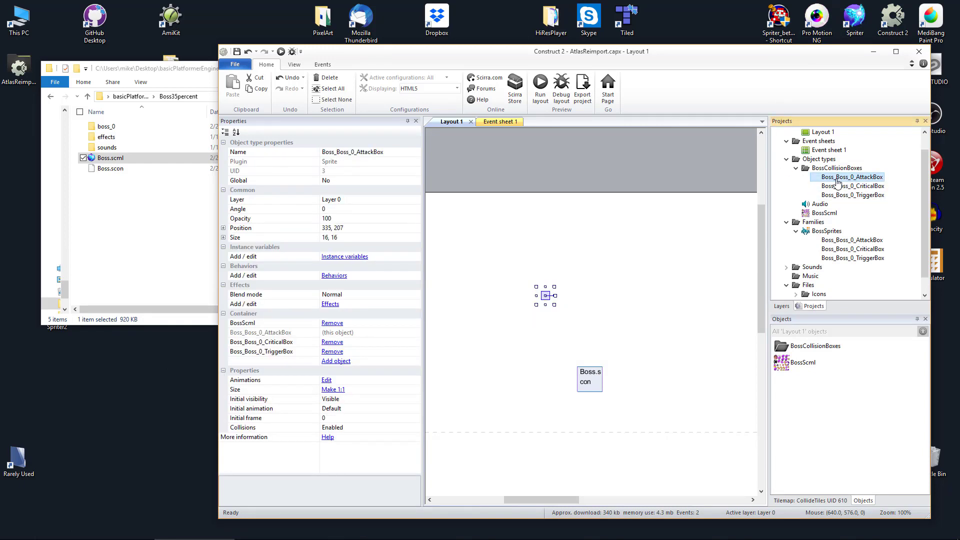
{"action": "right_click", "coordinate": [546, 298]}
{"action": "left_click", "coordinate": [575, 326]}
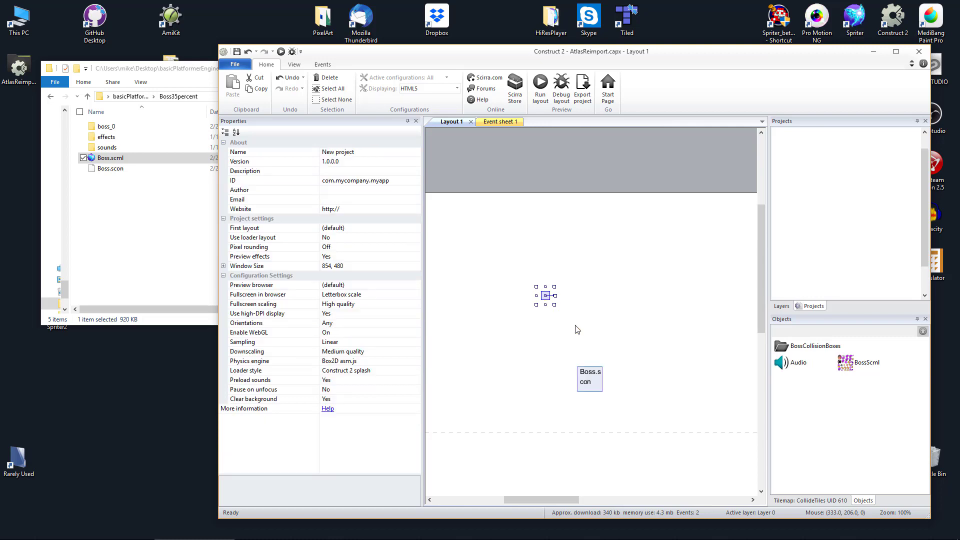
{"action": "left_click", "coordinate": [574, 269]}
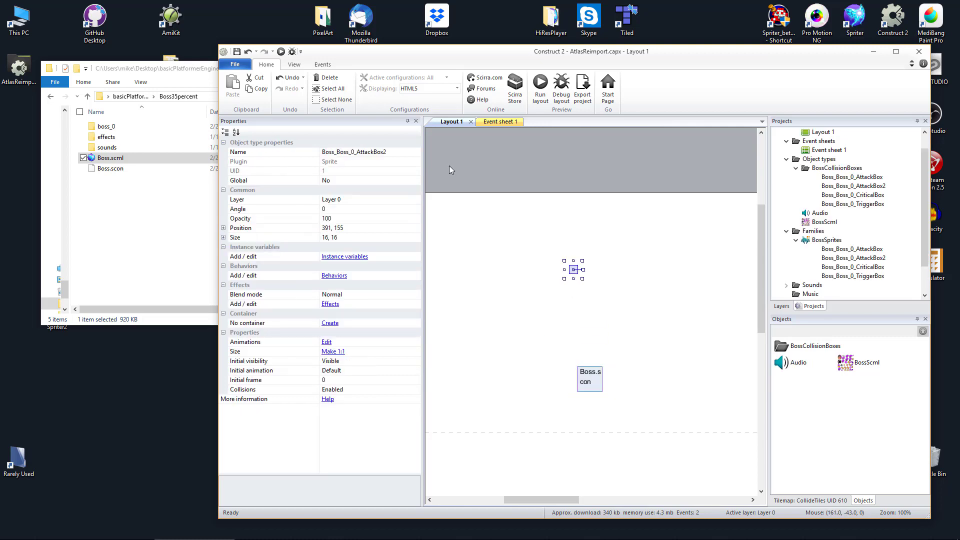
{"action": "left_click", "coordinate": [376, 152]}
{"action": "left_click_drag", "start_coordinate": [356, 152], "coordinate": [443, 154]}
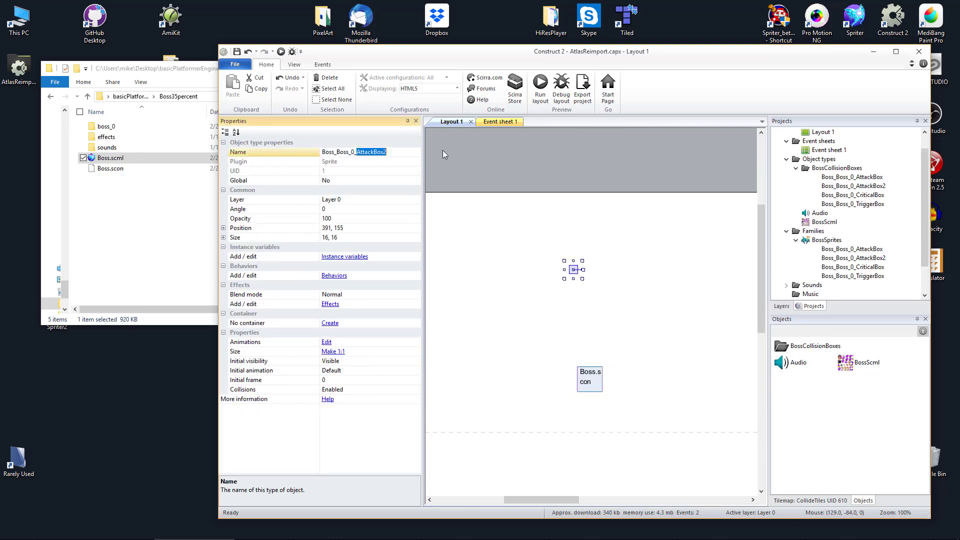
{"action": "type", "text": "BodyBox"}
{"action": "left_click", "coordinate": [533, 172]}
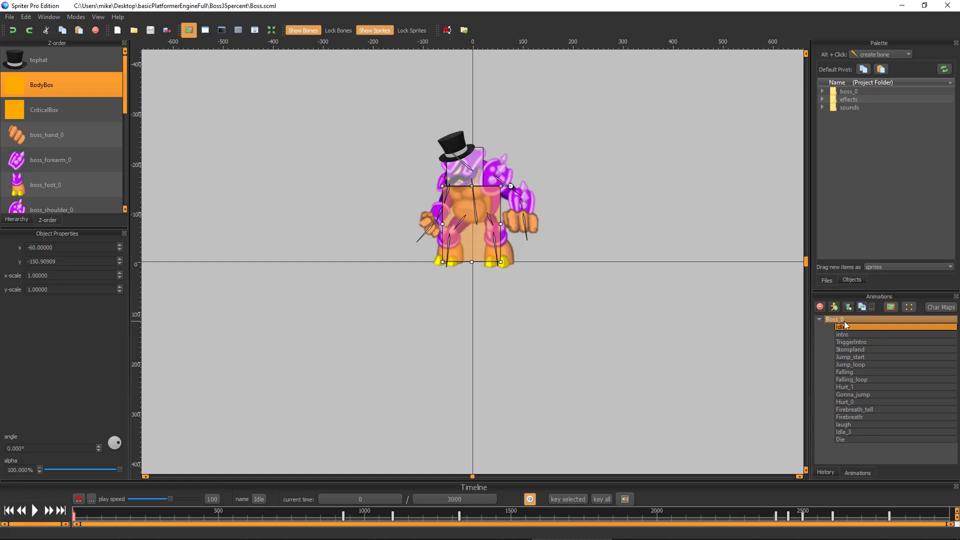
Step: Deselect the rig sprite in Spriter Pro and minimize it to return to Construct 2
{"action": "left_click", "coordinate": [271, 166]}
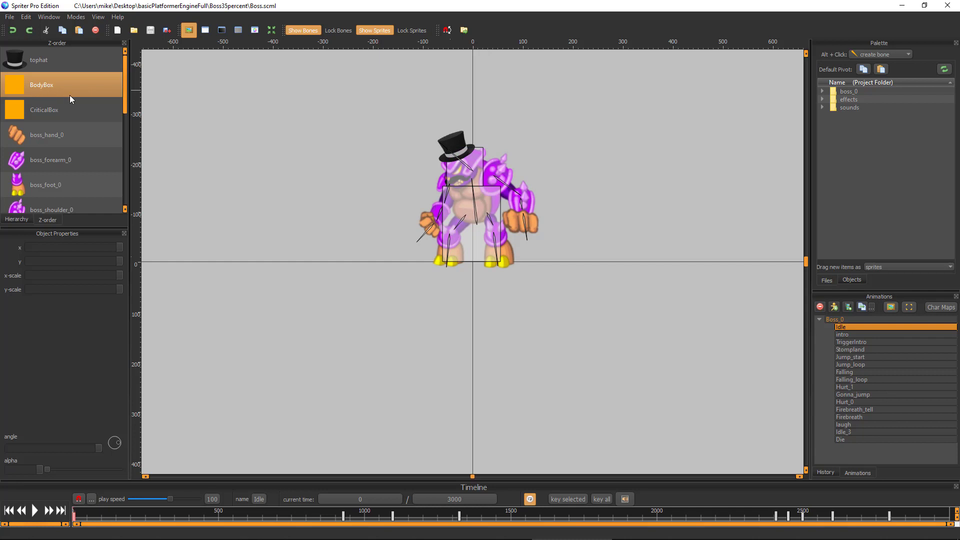
{"action": "left_click", "coordinate": [902, 5]}
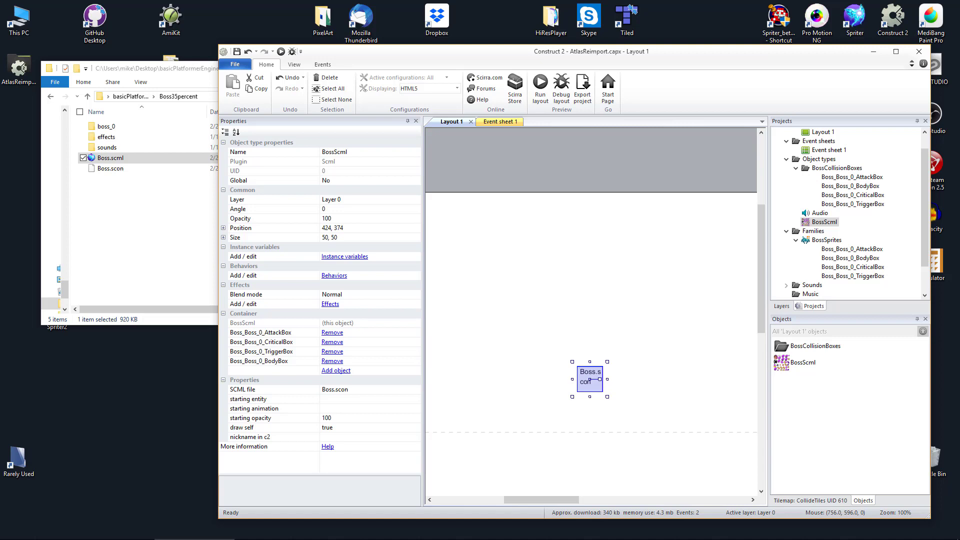
{"action": "left_click", "coordinate": [651, 325]}
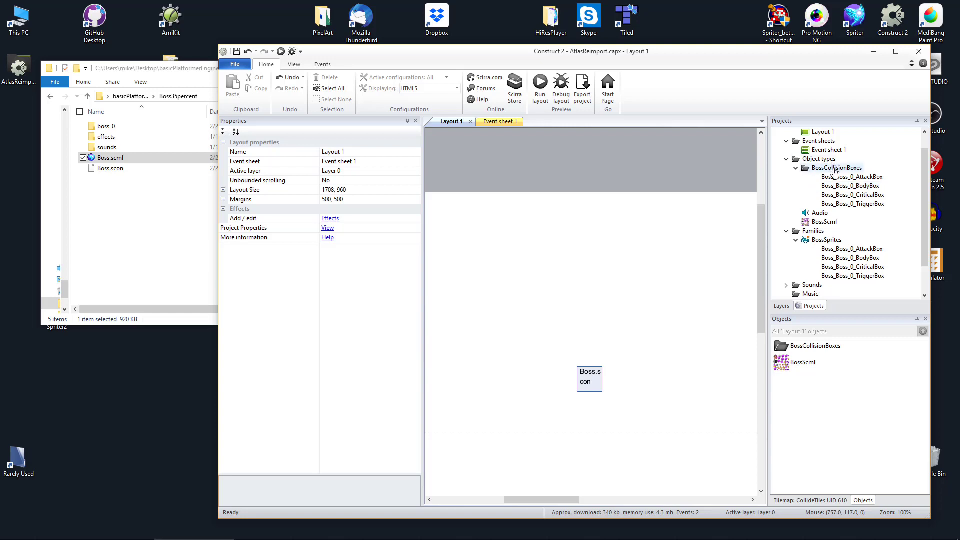
{"action": "left_click", "coordinate": [825, 223]}
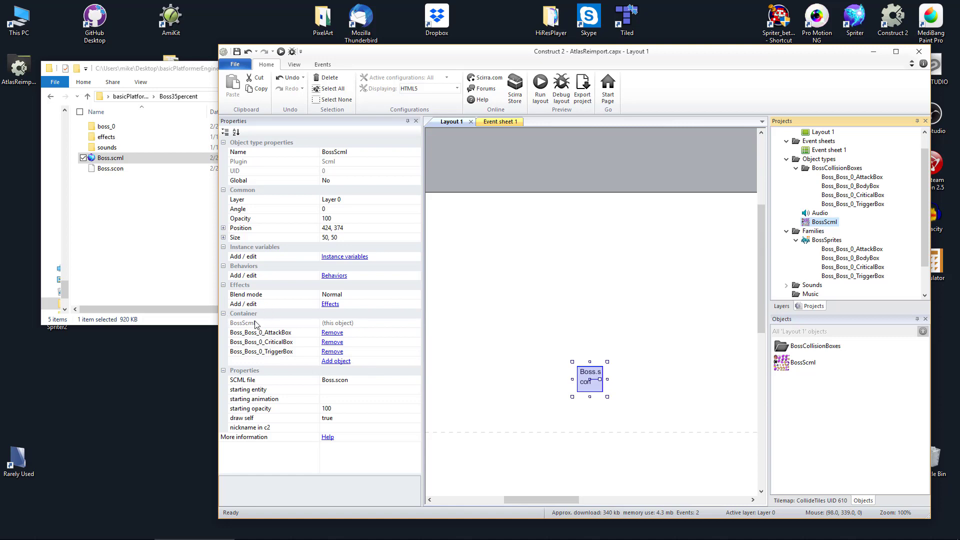
Step: Add Boss_Boss_0_BodyBox from the BossCollisionBoxes folder to BossScml's container
{"action": "left_click", "coordinate": [330, 361]}
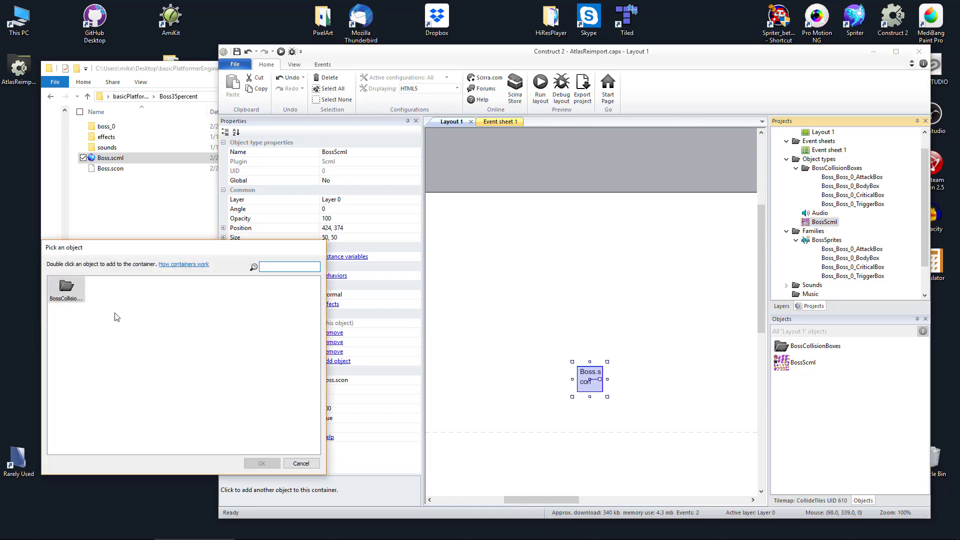
{"action": "double_click", "coordinate": [67, 290]}
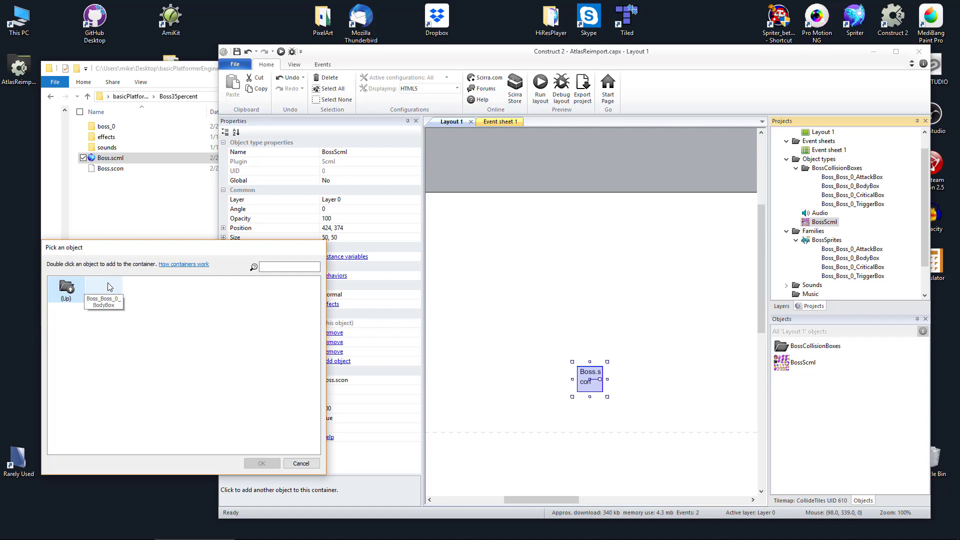
{"action": "double_click", "coordinate": [103, 290]}
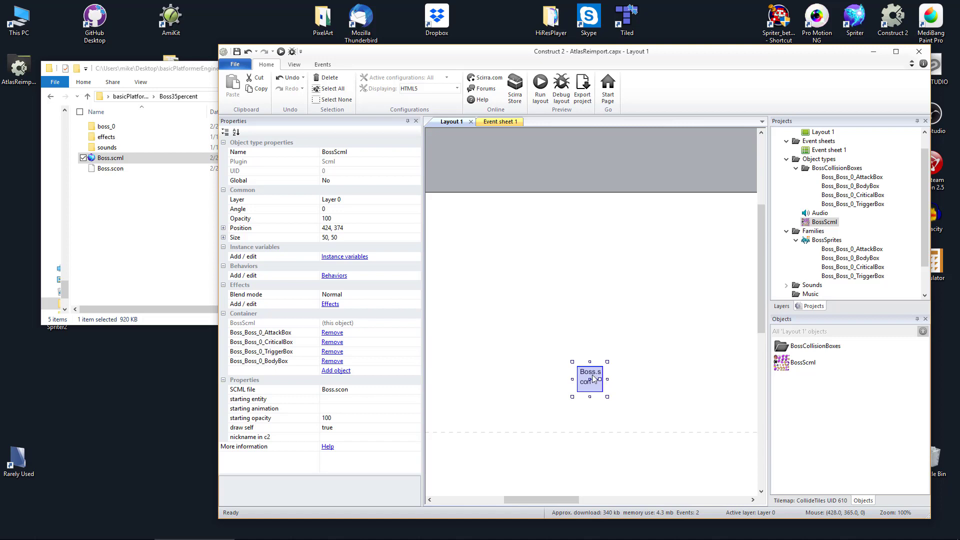
Step: In Event sheet 1, copy and paste the Associate Boss_Boss_0_TriggerBox action as a fourth action
{"action": "left_click", "coordinate": [736, 281]}
{"action": "left_click", "coordinate": [500, 121]}
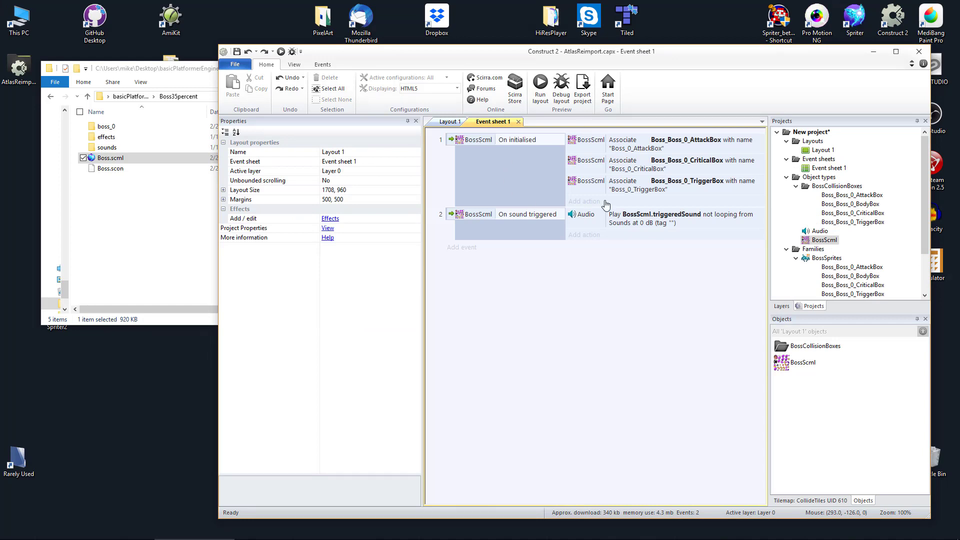
{"action": "left_click", "coordinate": [591, 183]}
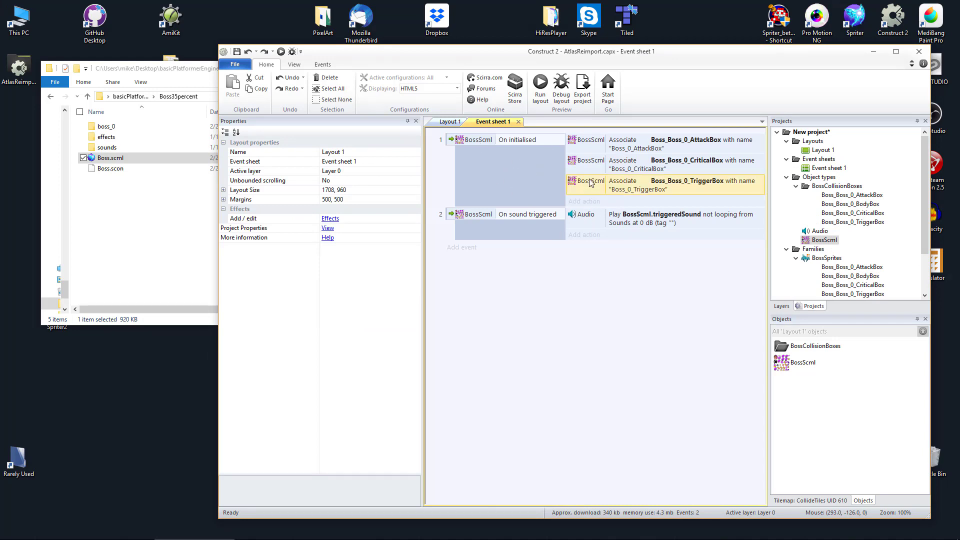
{"action": "key", "text": "ctrl+c"}
{"action": "key", "text": "ctrl+v"}
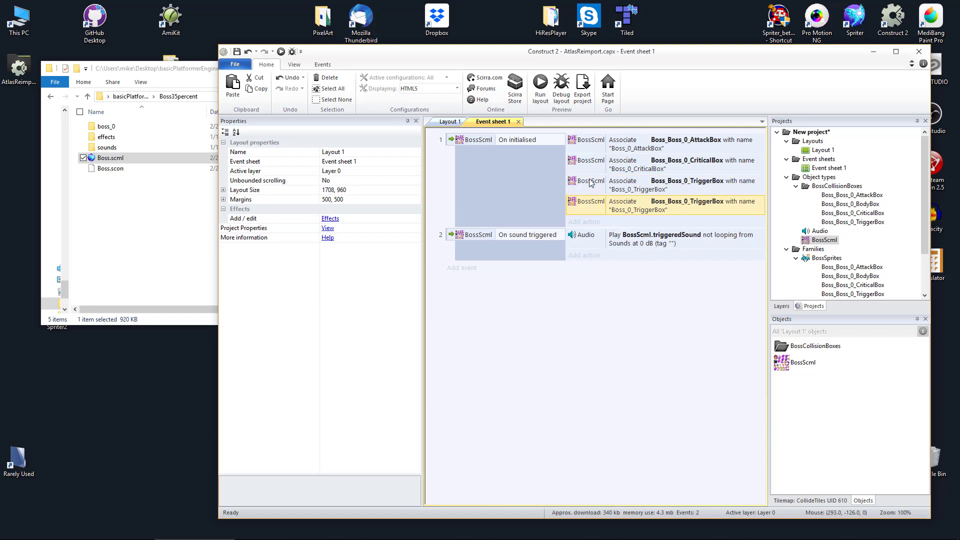
Step: Replace the pasted action's object with Boss_Boss_0_BodyBox from BossCollisionBoxes
{"action": "right_click", "coordinate": [581, 203]}
{"action": "left_click", "coordinate": [615, 241]}
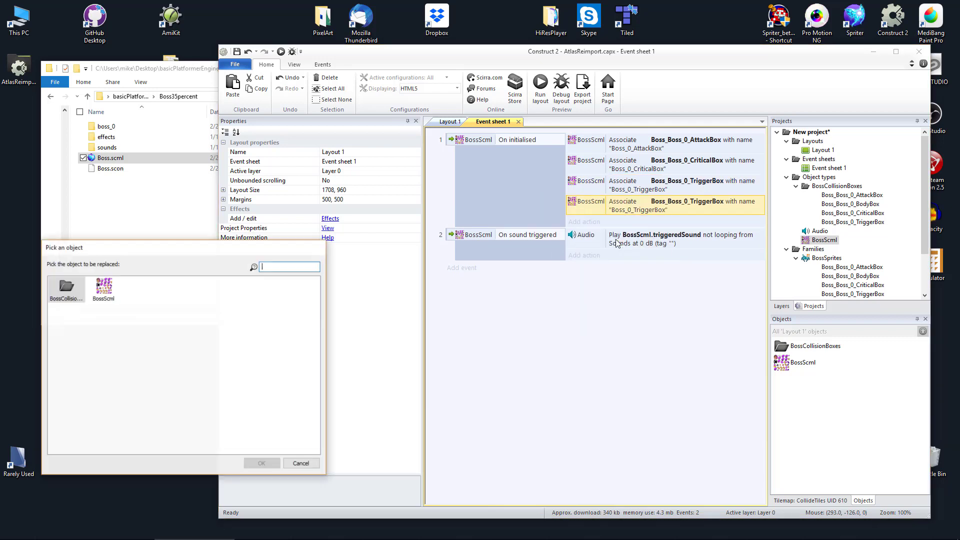
{"action": "left_click", "coordinate": [105, 287]}
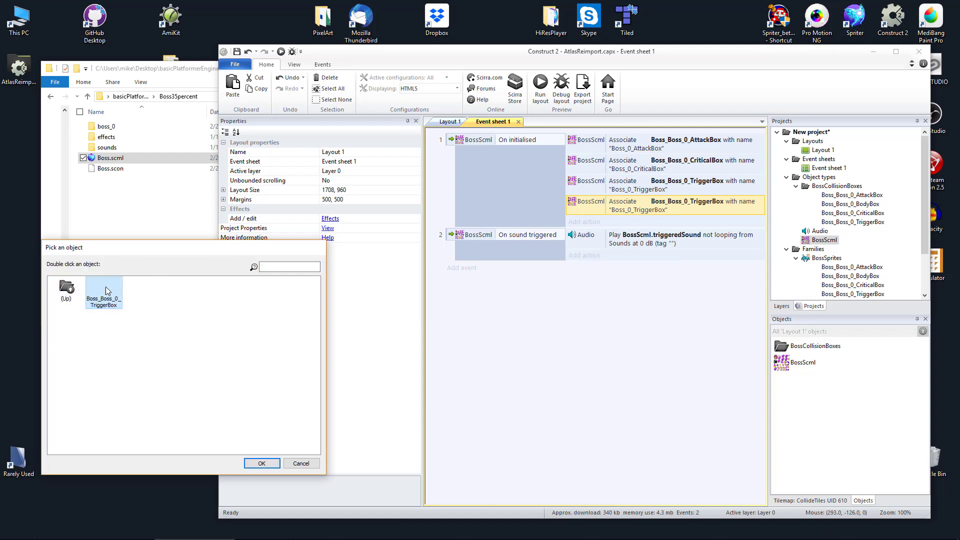
{"action": "double_click", "coordinate": [66, 289]}
{"action": "double_click", "coordinate": [66, 289]}
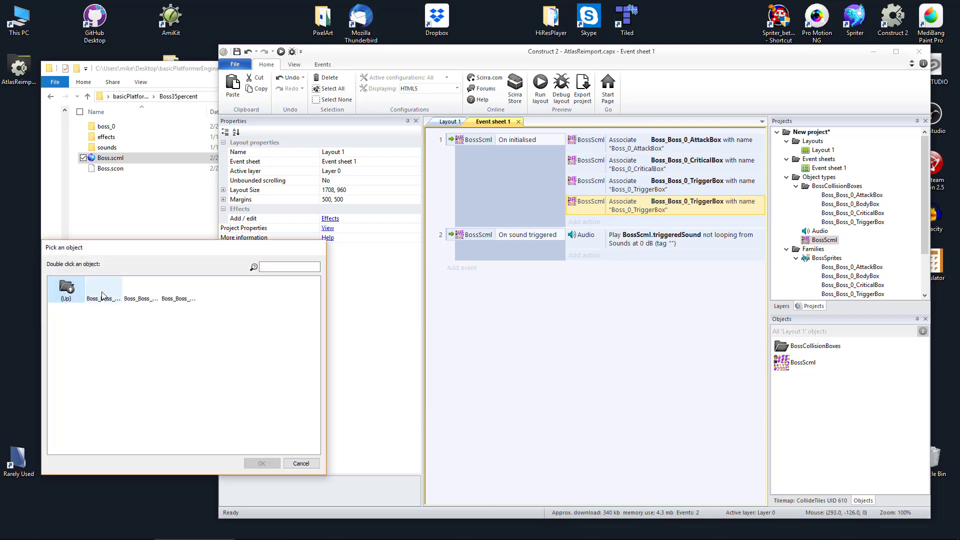
{"action": "left_click", "coordinate": [143, 292]}
{"action": "double_click", "coordinate": [144, 292]}
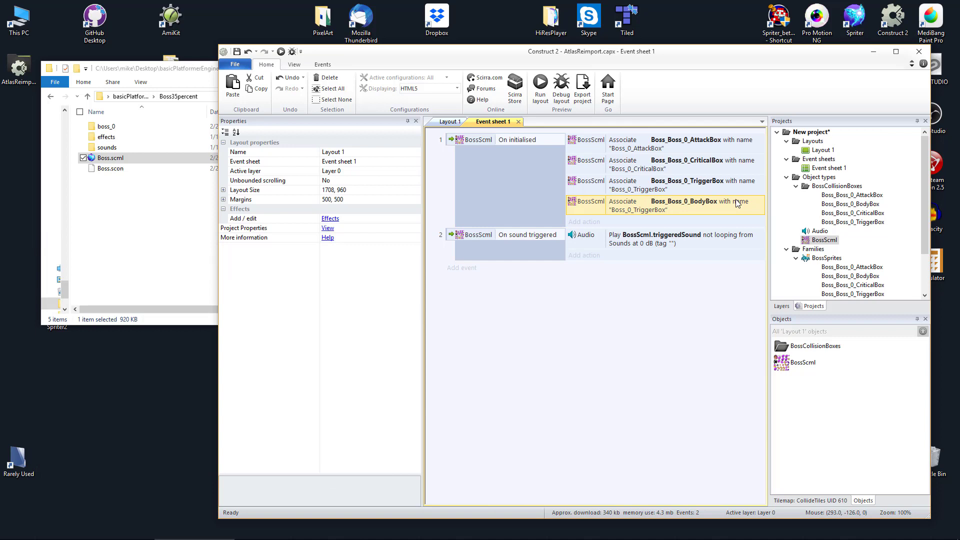
Step: Change the association name to 'Boss_0_BodyBox', then preview Layout 1 in the browser
{"action": "double_click", "coordinate": [632, 208]}
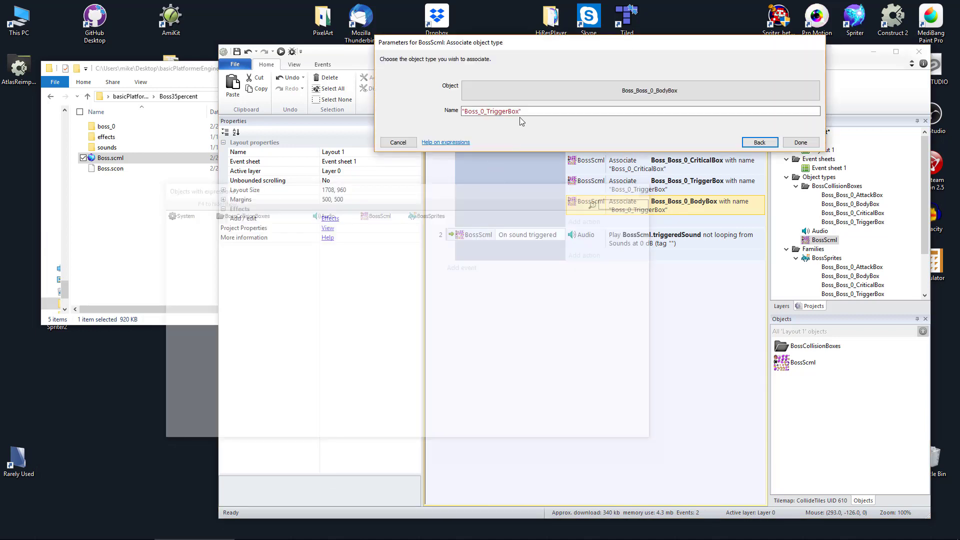
{"action": "left_click", "coordinate": [507, 110]}
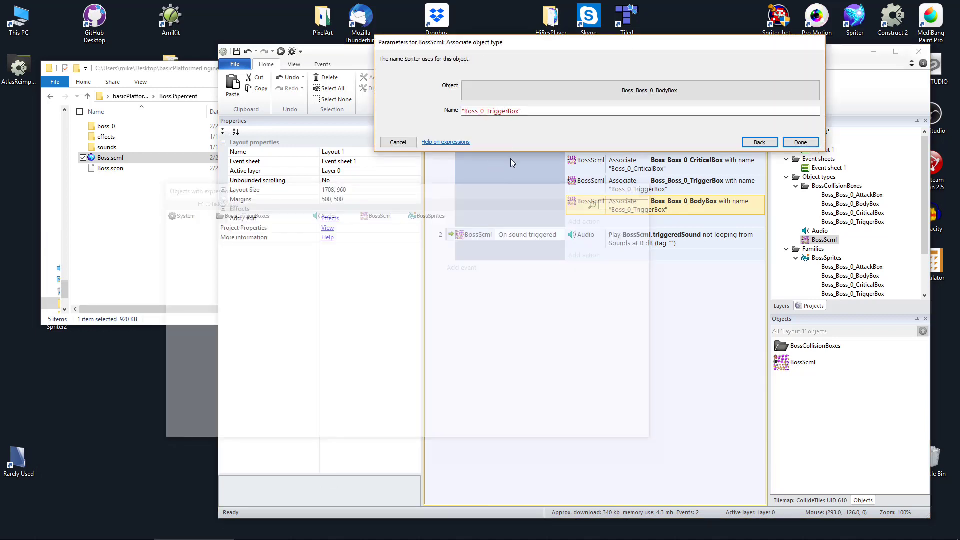
{"action": "key", "text": "BackSpace"}
{"action": "key", "text": "BackSpace"}
{"action": "key", "text": "BackSpace"}
{"action": "key", "text": "BackSpace"}
{"action": "key", "text": "BackSpace"}
{"action": "key", "text": "BackSpace"}
{"action": "key", "text": "BackSpace"}
{"action": "type", "text": "Body"}
{"action": "left_click", "coordinate": [799, 142]}
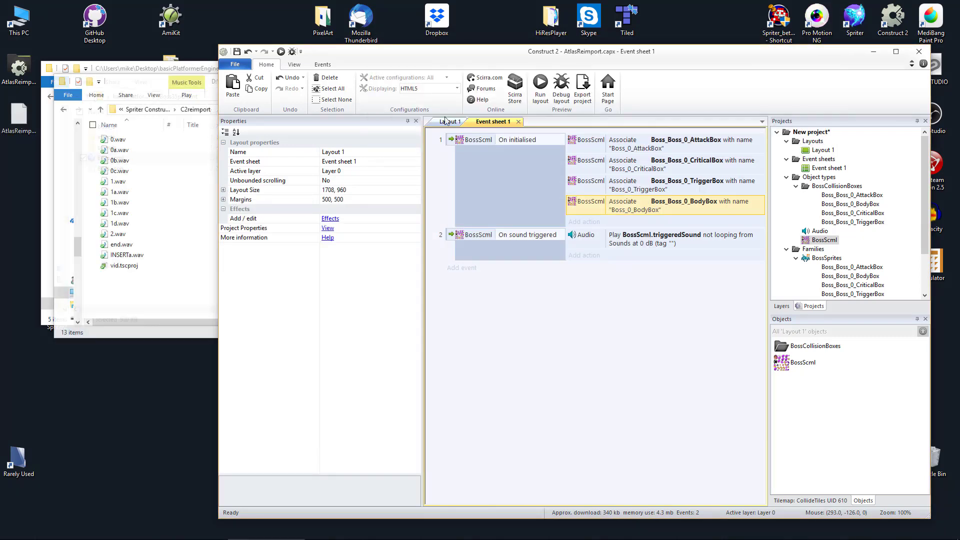
{"action": "double_click", "coordinate": [821, 151]}
{"action": "left_click", "coordinate": [540, 90]}
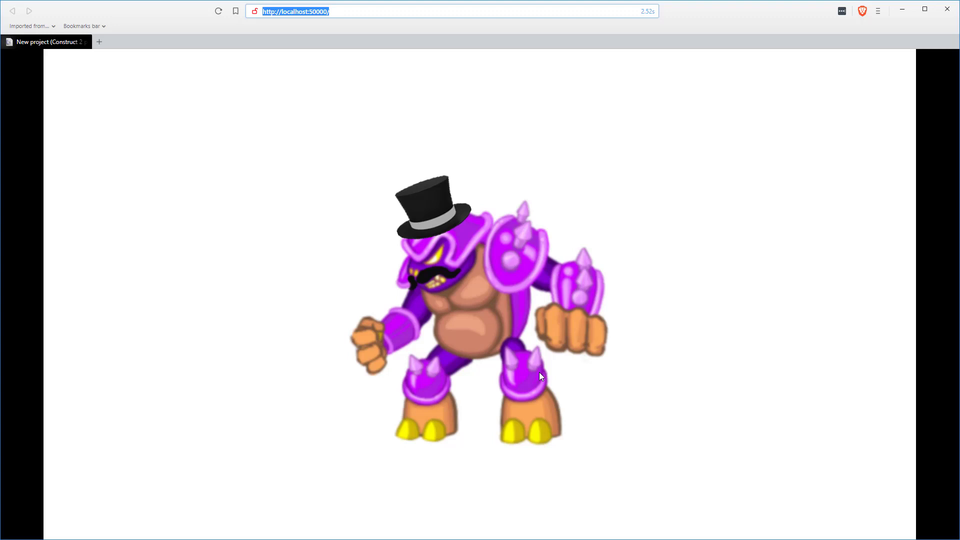